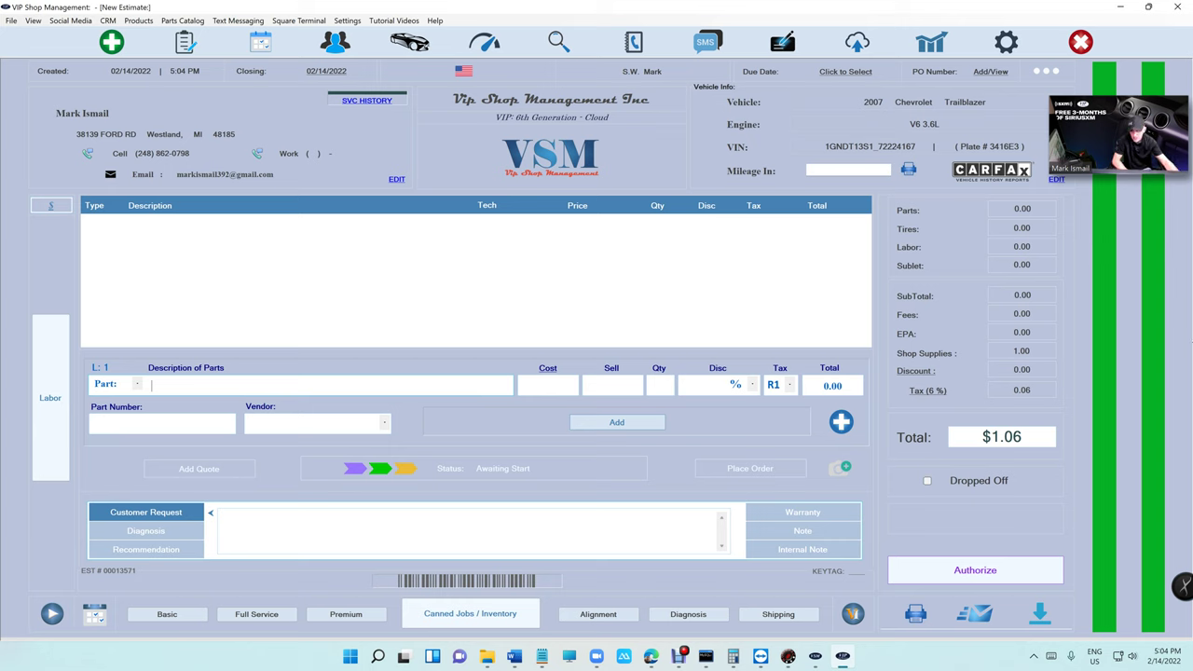
- Open the Fisher Auto Parts catalog for the estimate's vehicle and launch its Direct-Hit repair information
click(839, 424)
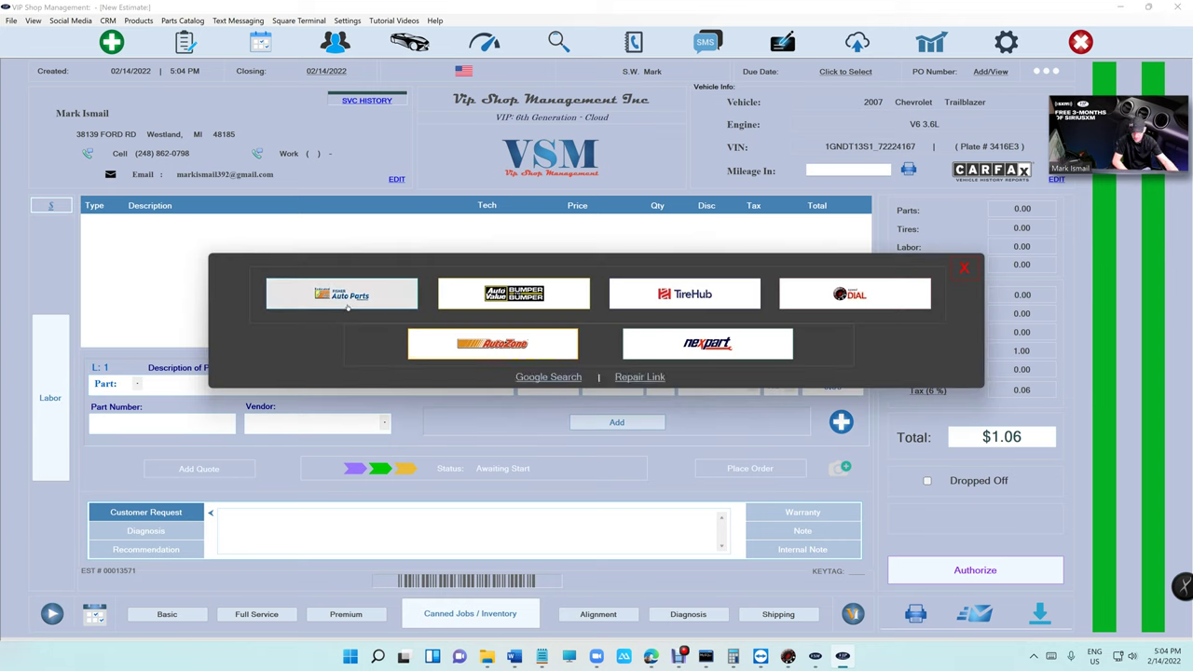
click(347, 306)
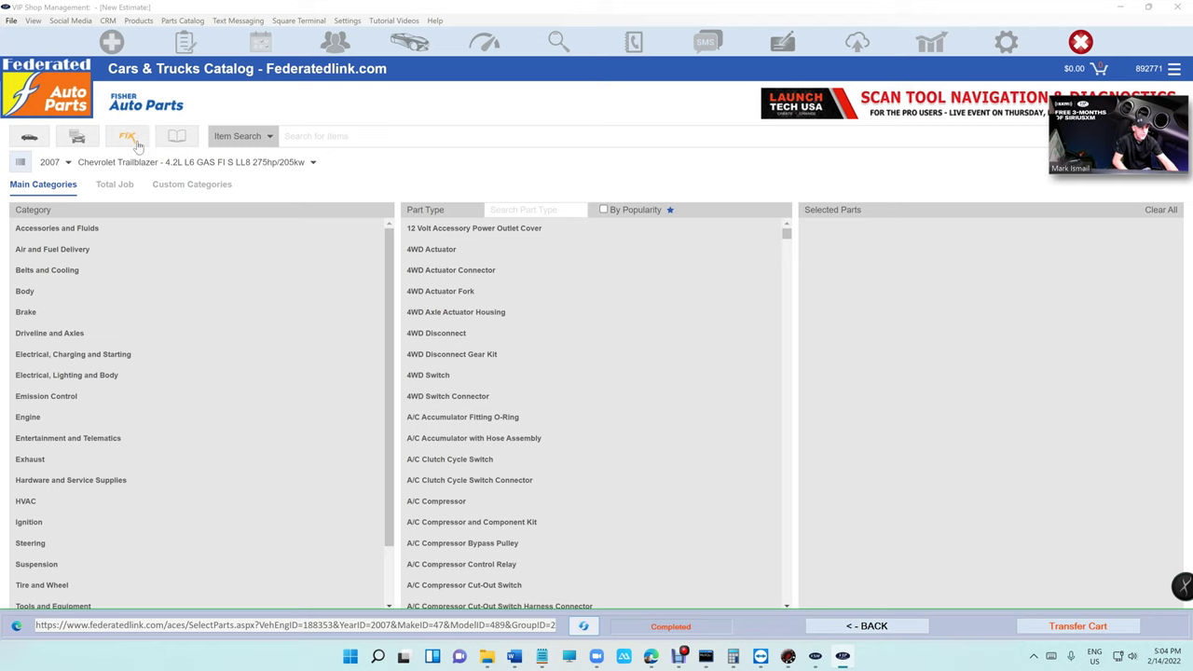
click(128, 137)
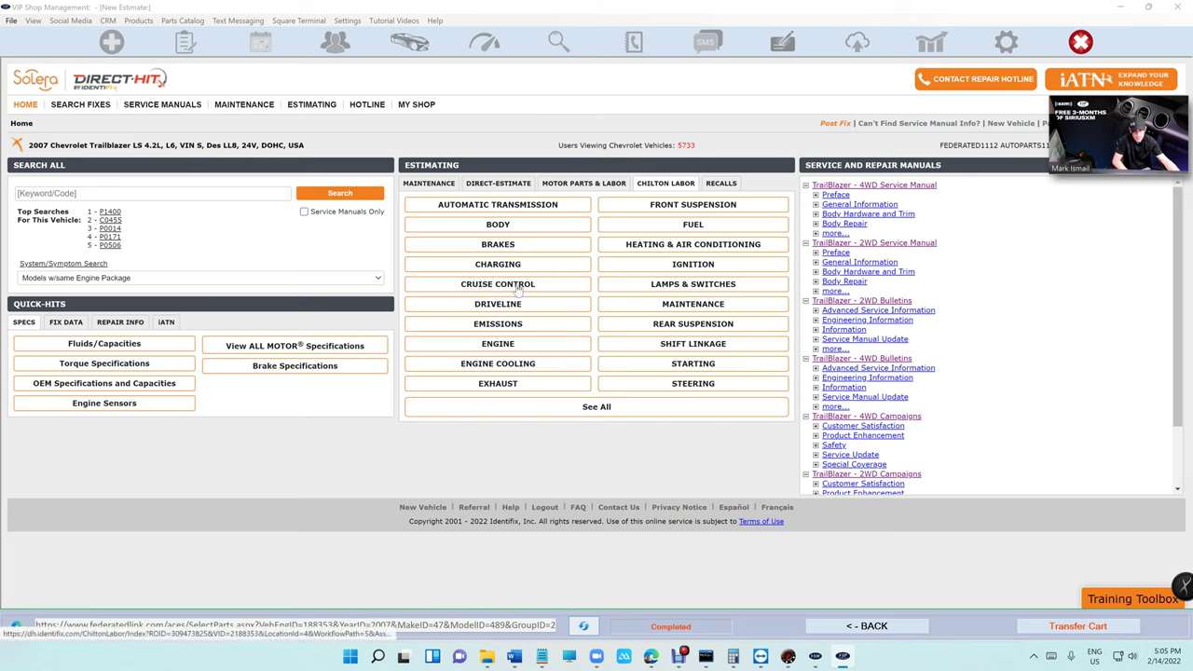
- Look up the oil pan under Engine 4.2L in MOTOR Parts & Labor and review its labor times, part price and diagram
click(506, 188)
click(582, 186)
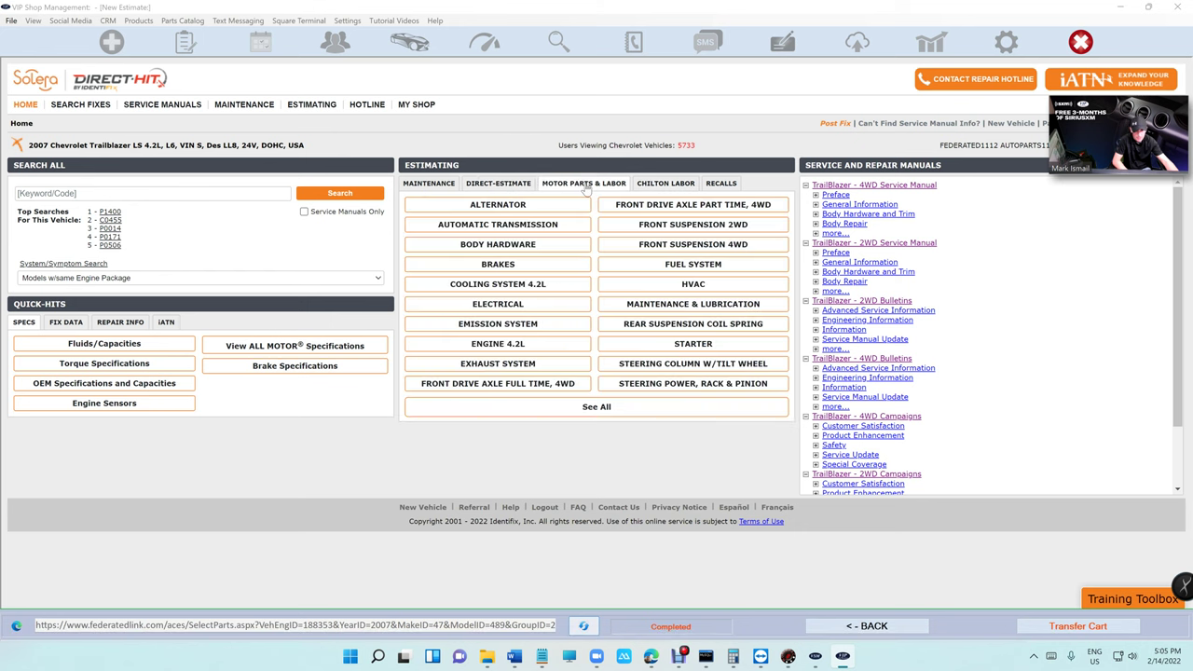
click(511, 344)
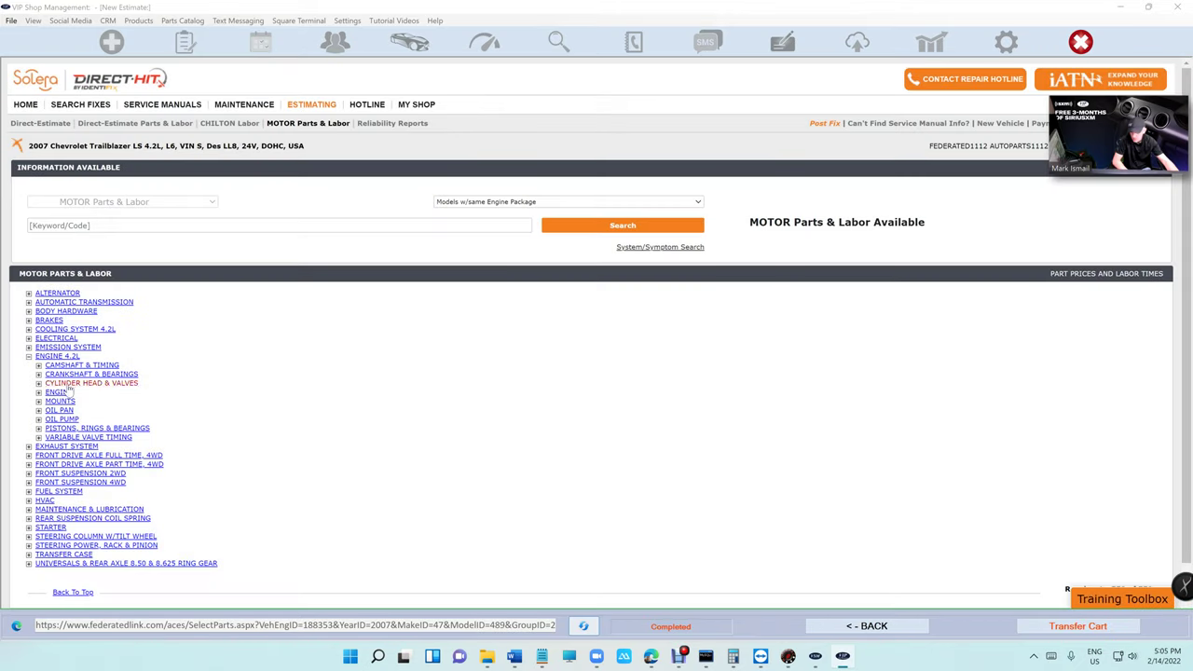
click(60, 409)
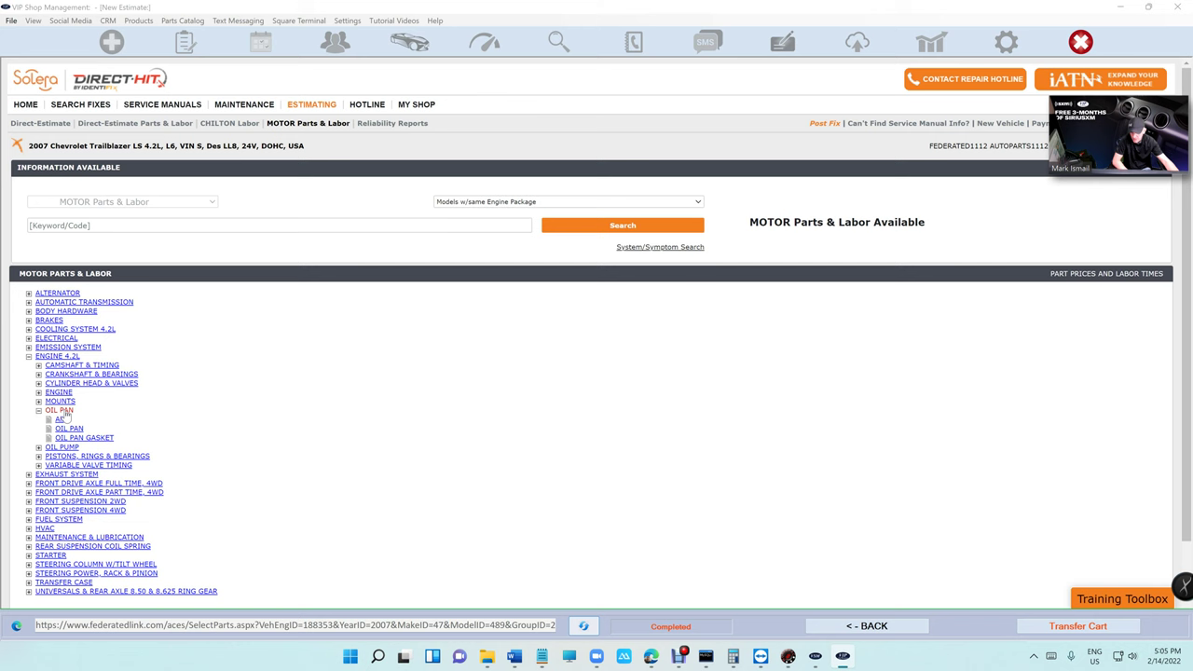
click(69, 429)
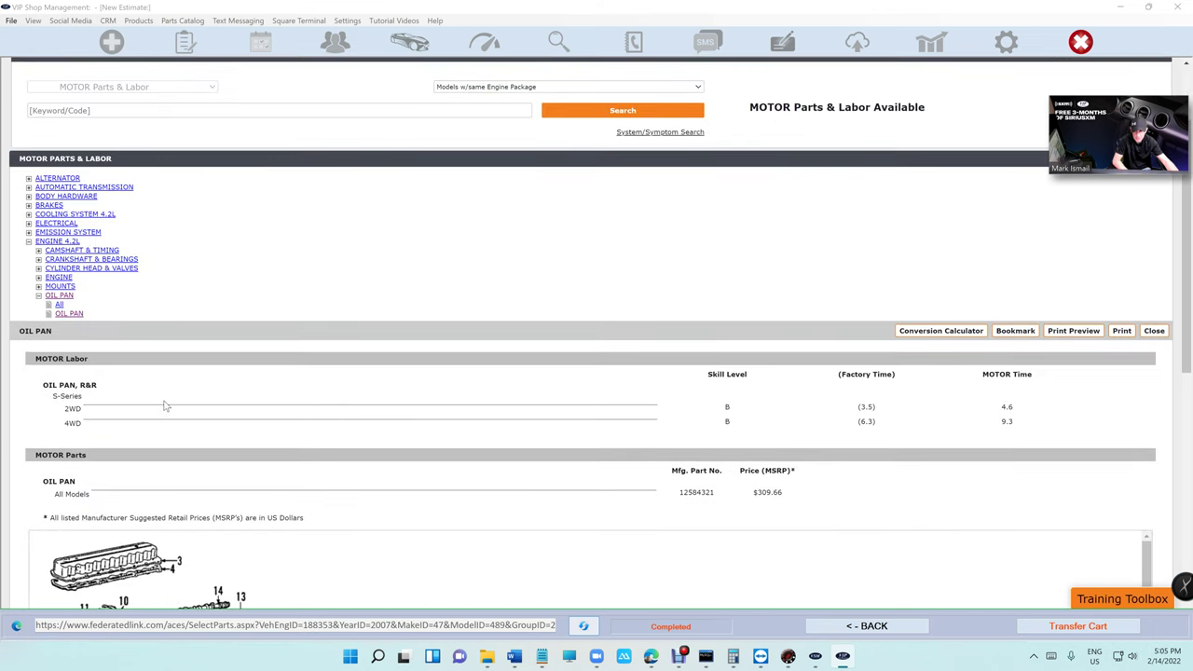
scroll(377, 405, down, 4)
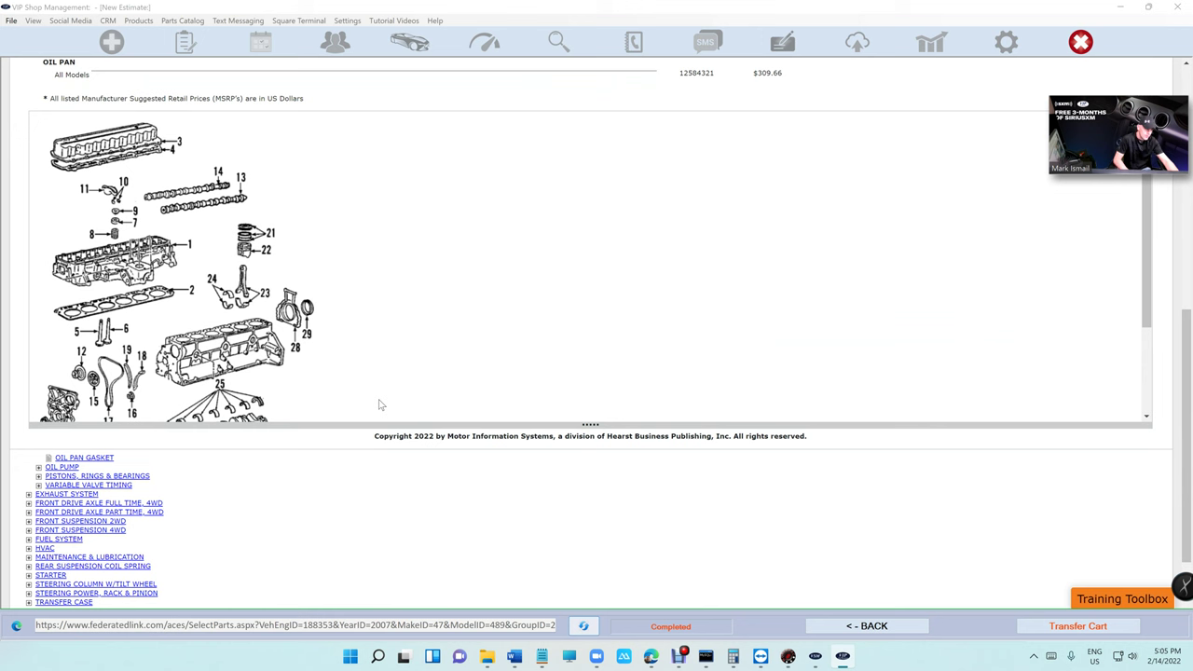
scroll(415, 361, up, 5)
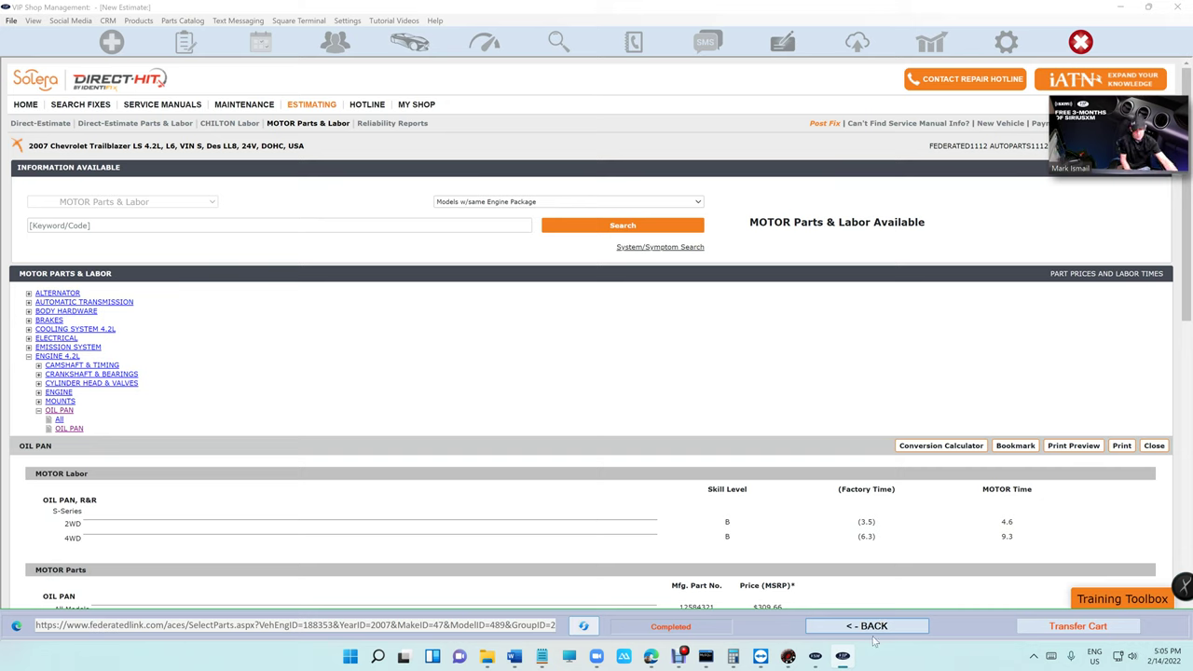
- Return to the estimate and reopen Direct-Hit through the Fisher Auto Parts catalog
click(866, 626)
click(841, 423)
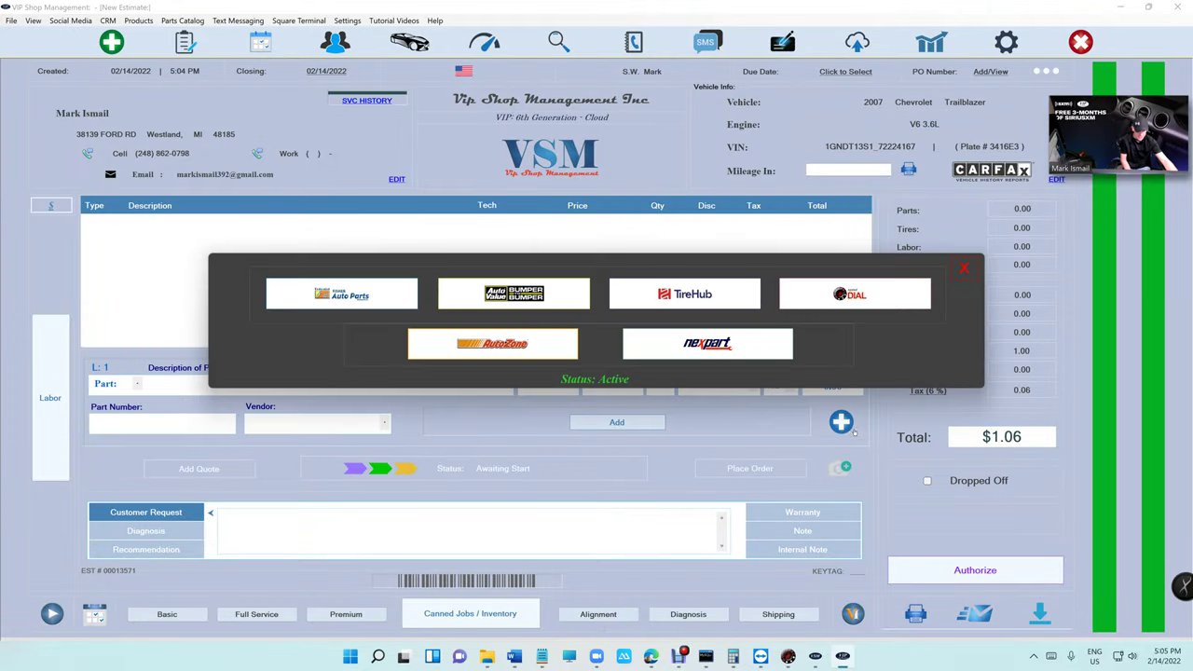
click(342, 294)
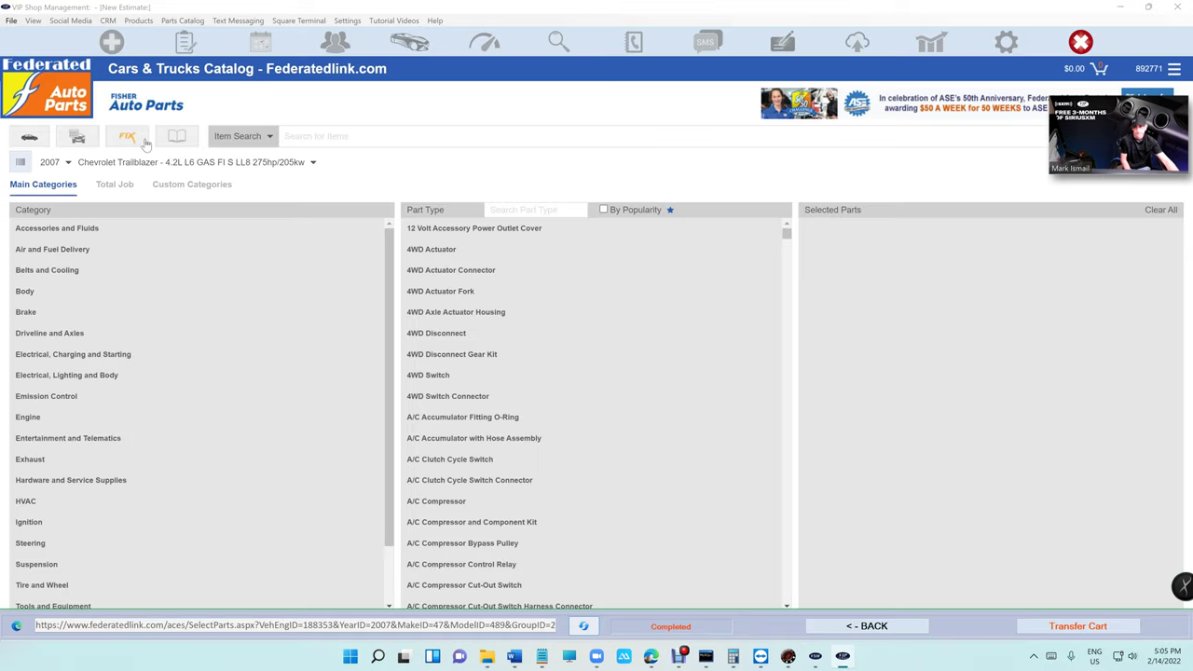
click(135, 139)
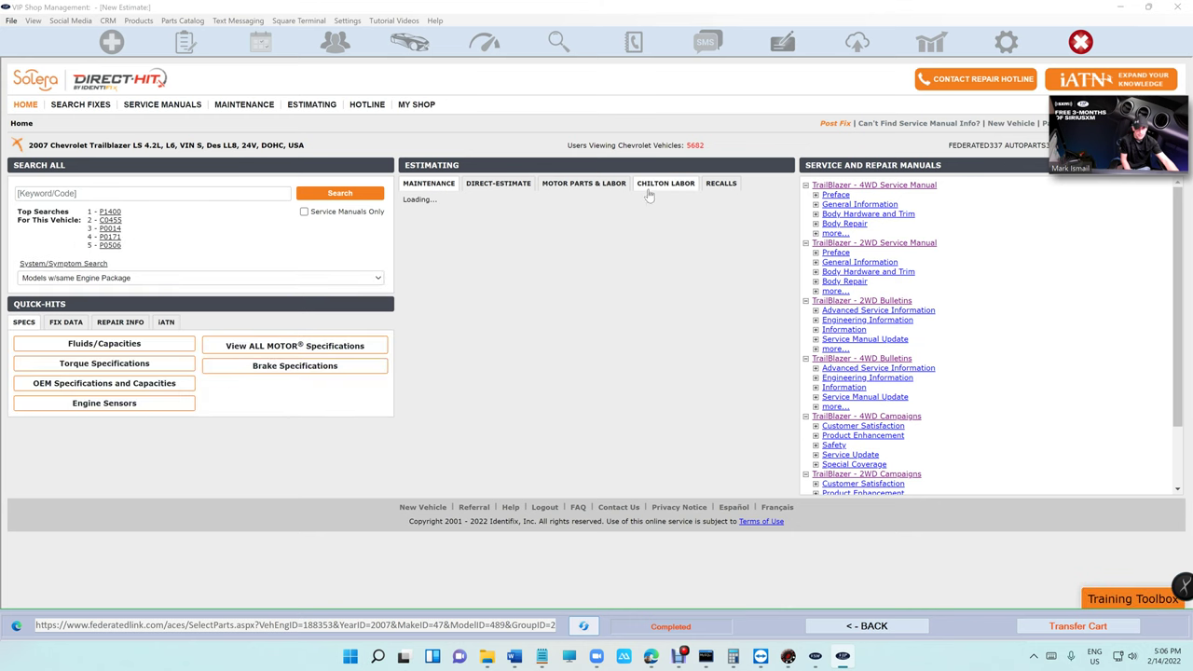
- Review the Maintenance, Direct-Estimate and MOTOR Parts & Labor estimating options in Direct-Hit
click(438, 184)
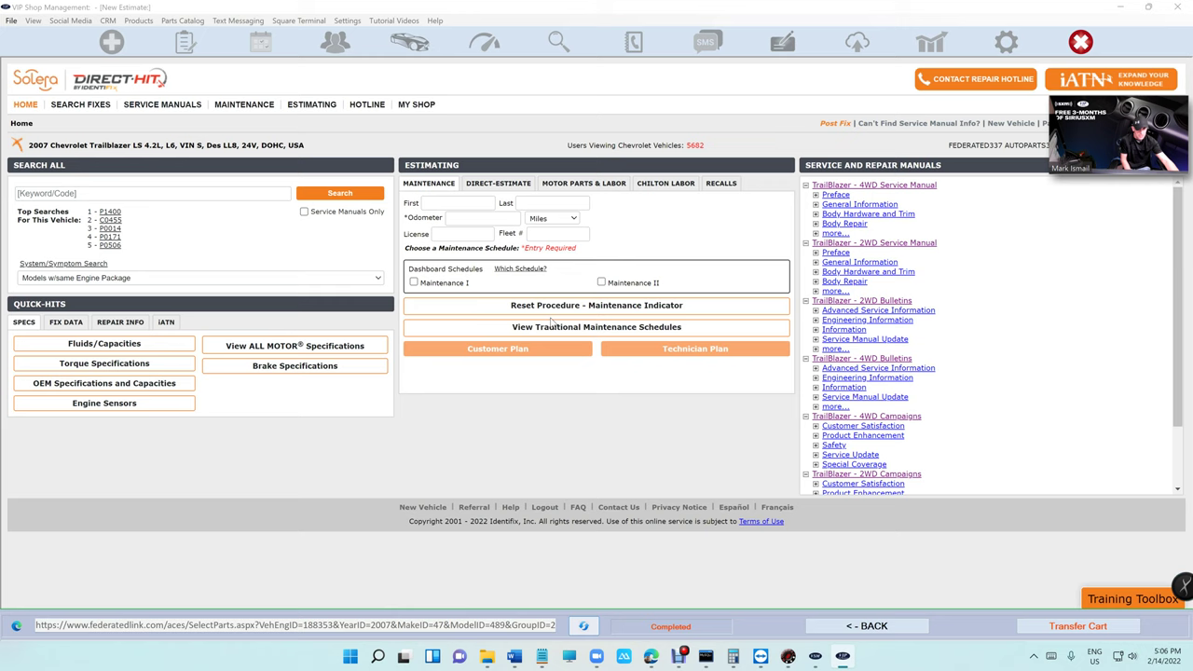
click(504, 187)
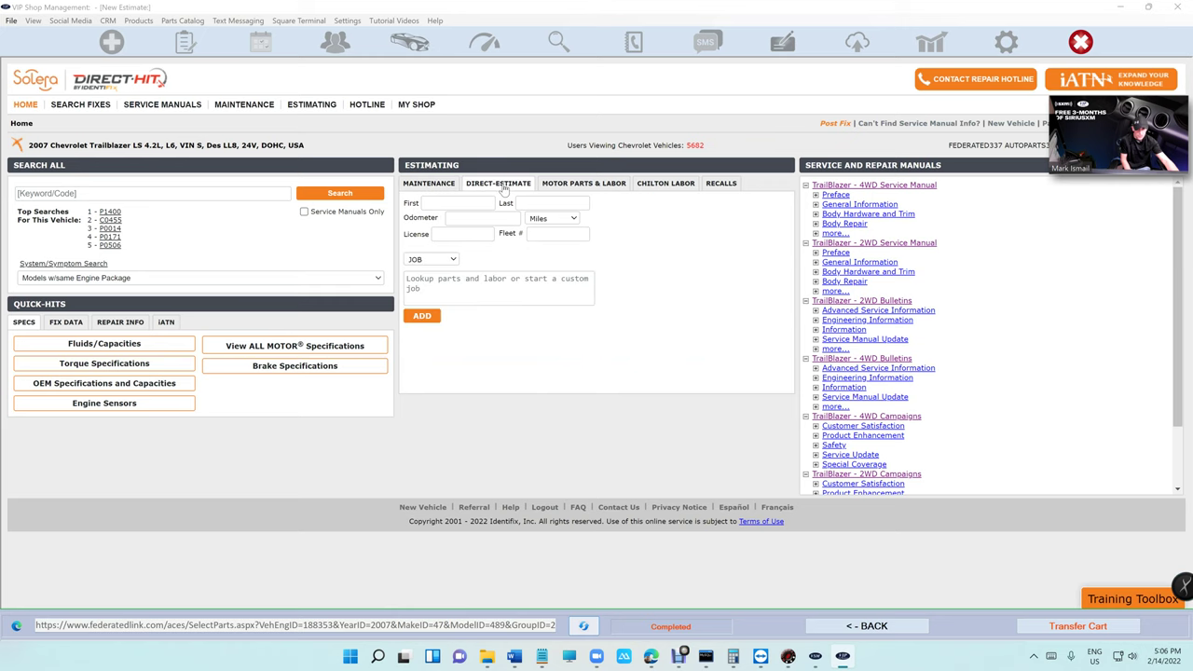
click(579, 186)
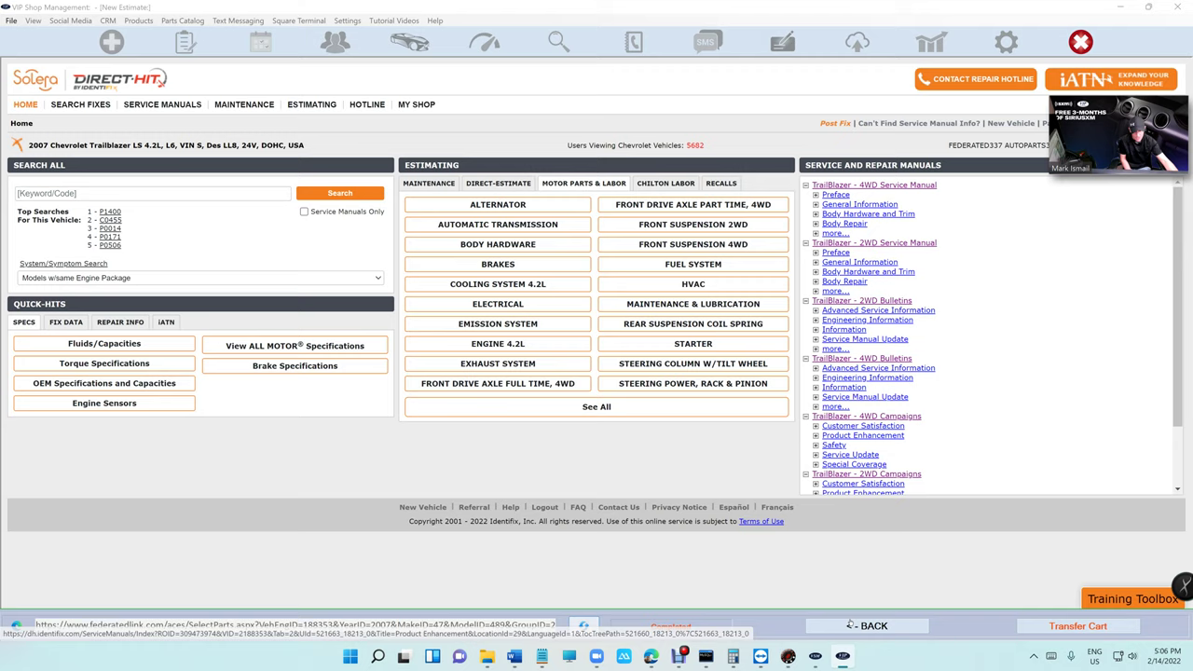
- Return to the estimate and open the WORLDPAC speedDIAL catalog for its vehicle
click(850, 623)
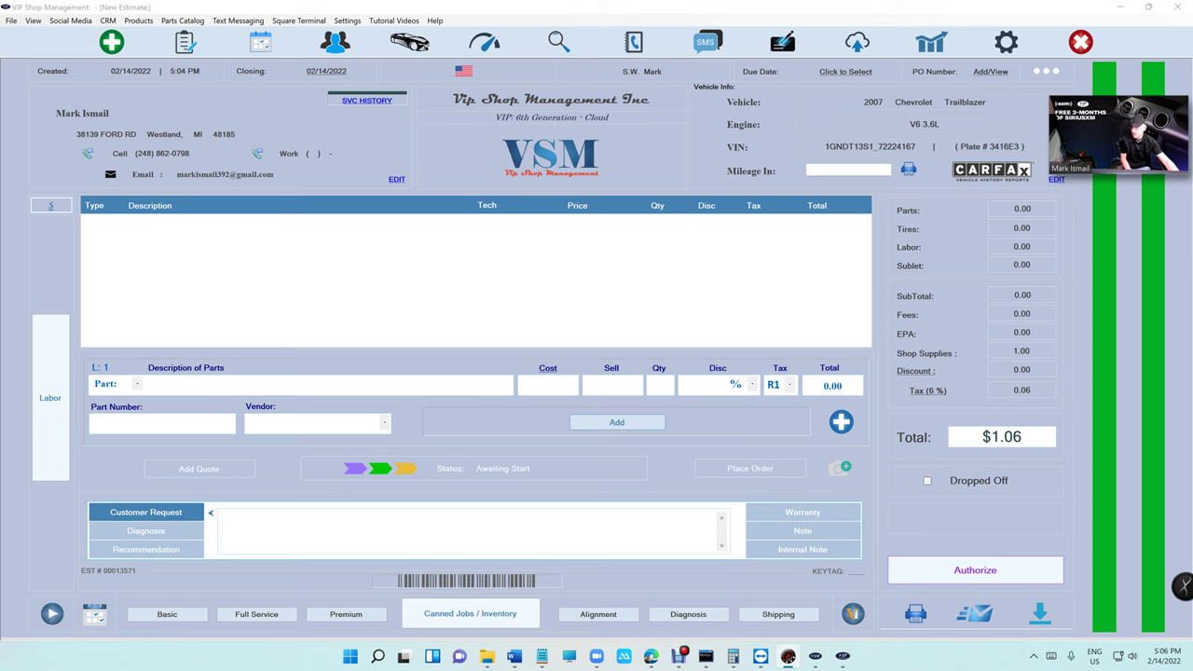
click(750, 468)
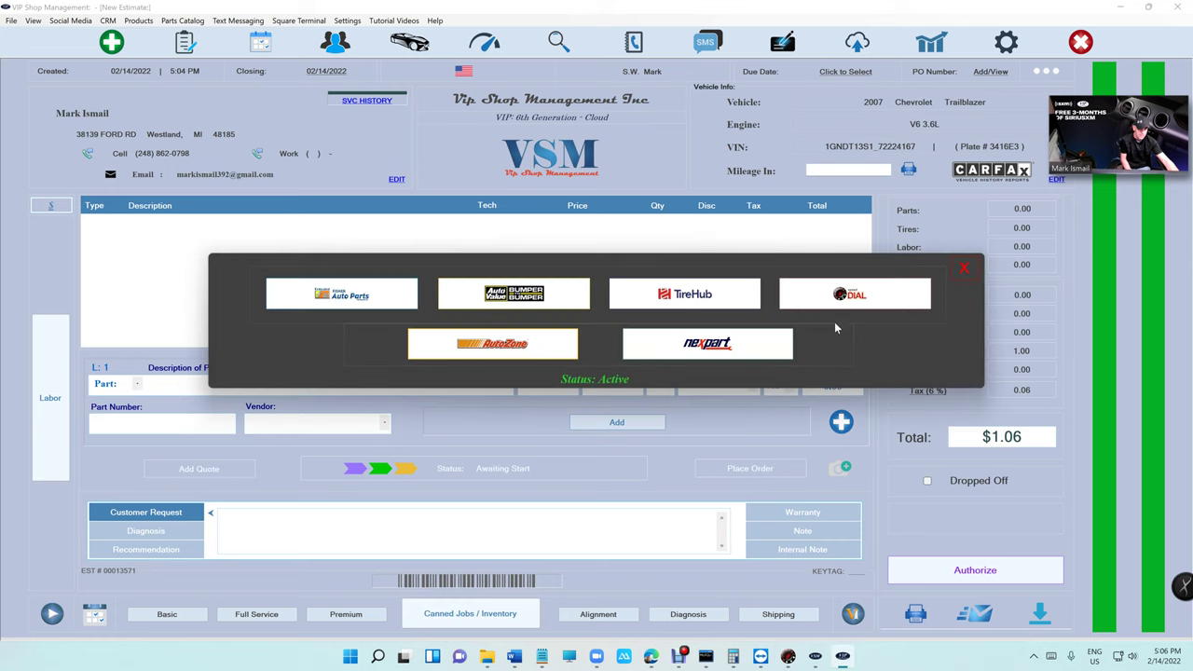
click(839, 295)
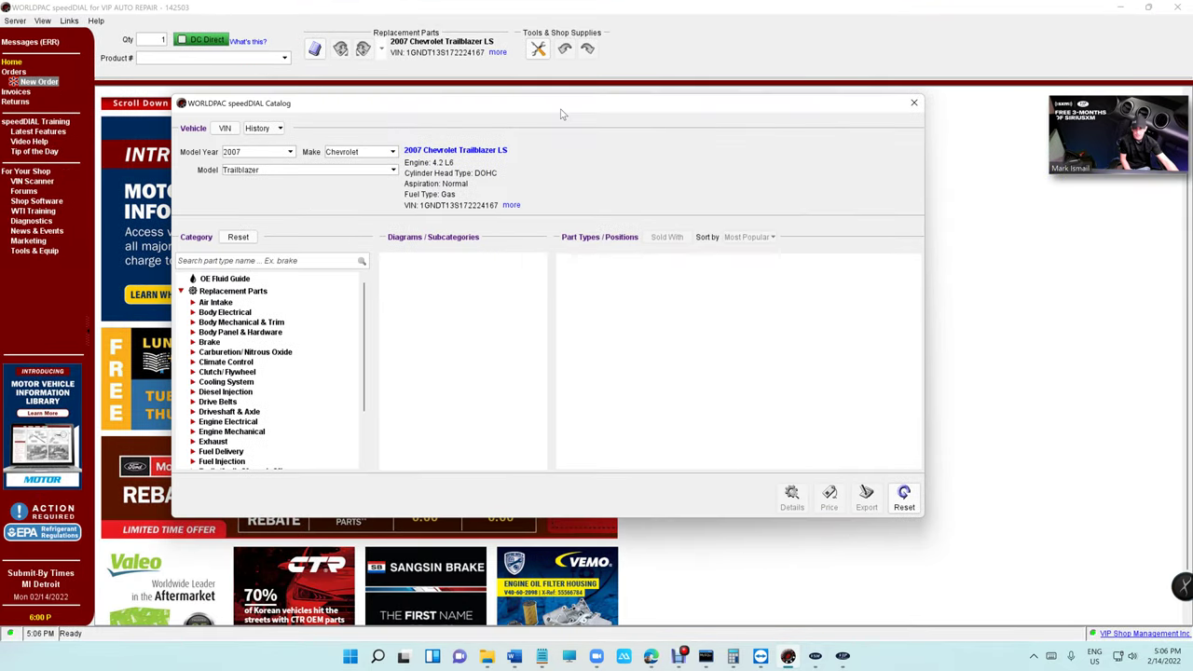
drag(560, 115, 580, 135)
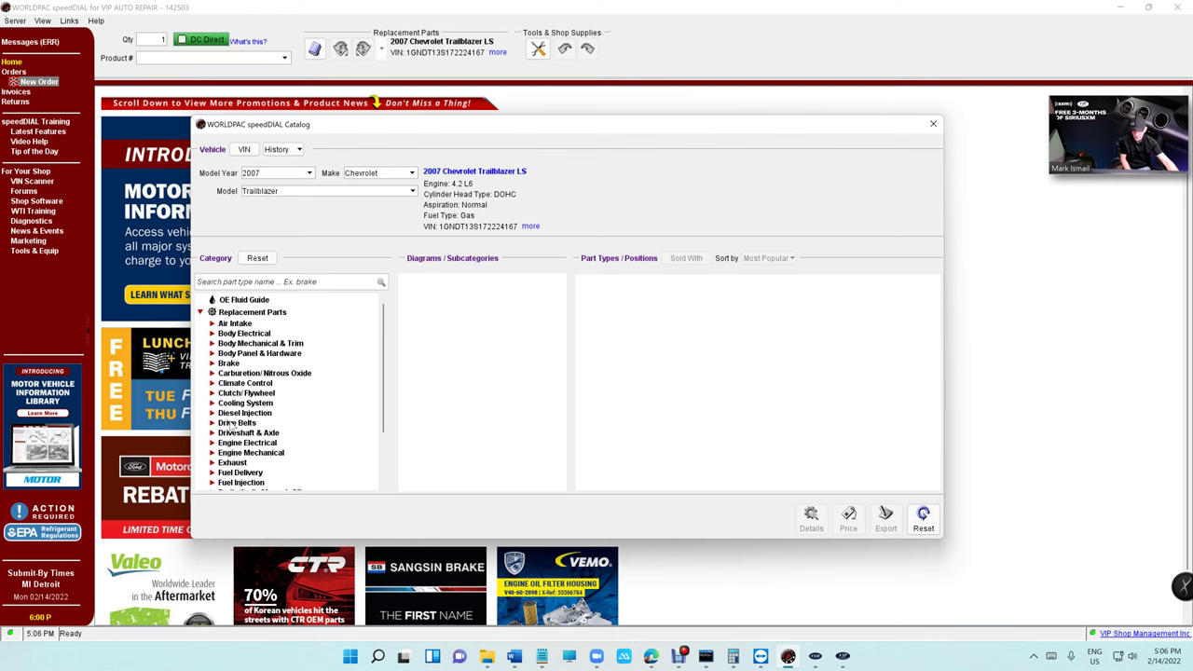
- Show the Gaskets and Seals parts within the Engine Mechanical category of the speedDIAL catalog
scroll(230, 425, down, 1)
scroll(236, 446, down, 1)
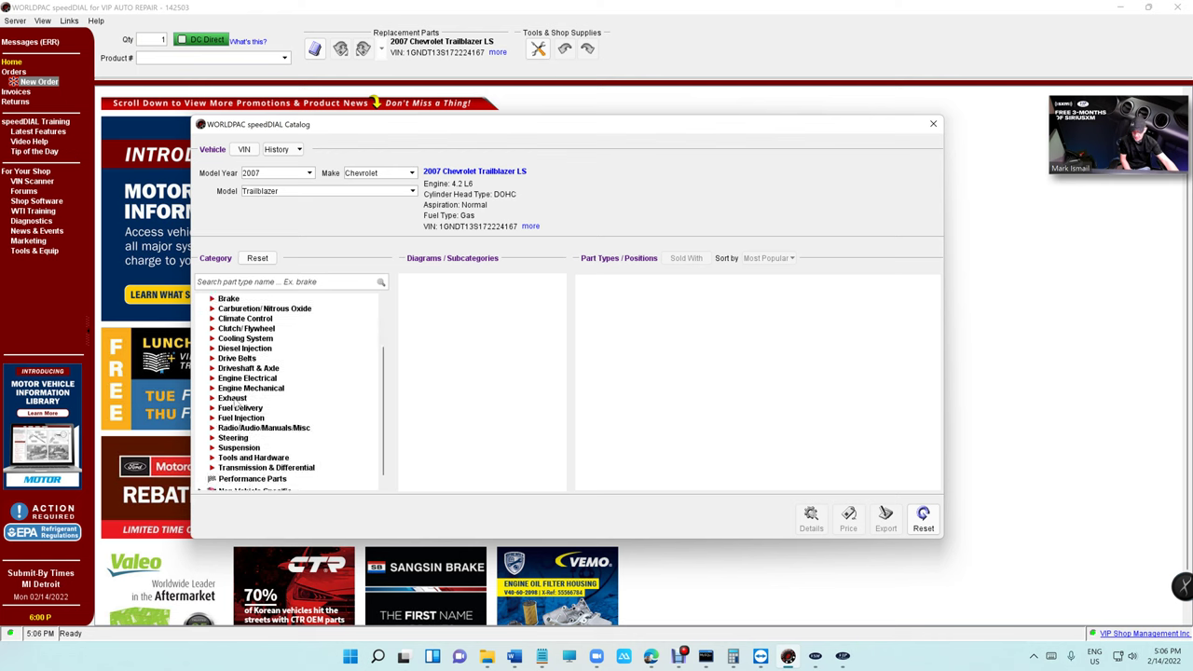
click(239, 387)
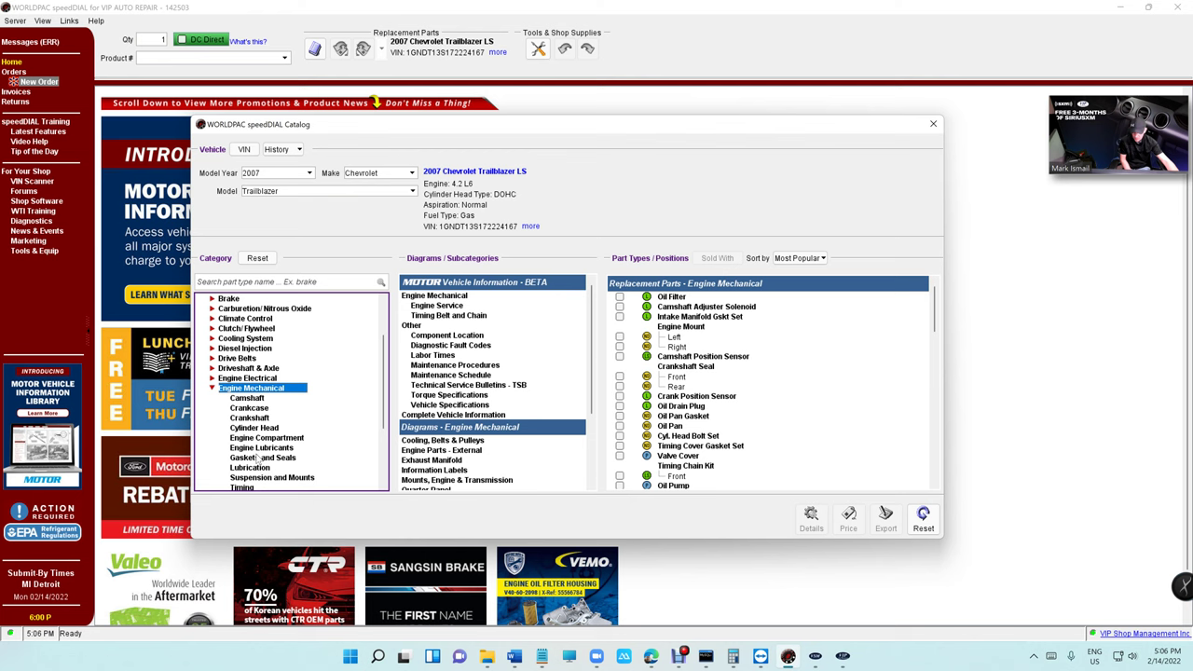
scroll(260, 456, down, 1)
click(252, 428)
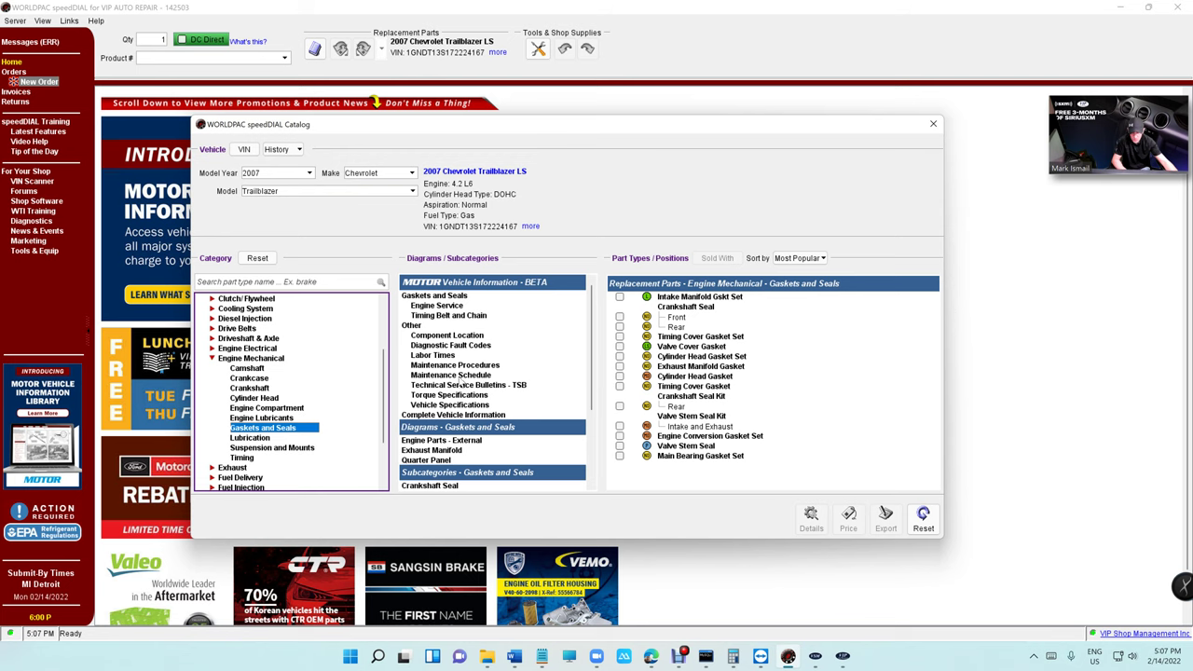
- Look up the vehicle's labor times for section ALTERNATOR, operation ALTERNATOR, with qualifier R&R
click(452, 359)
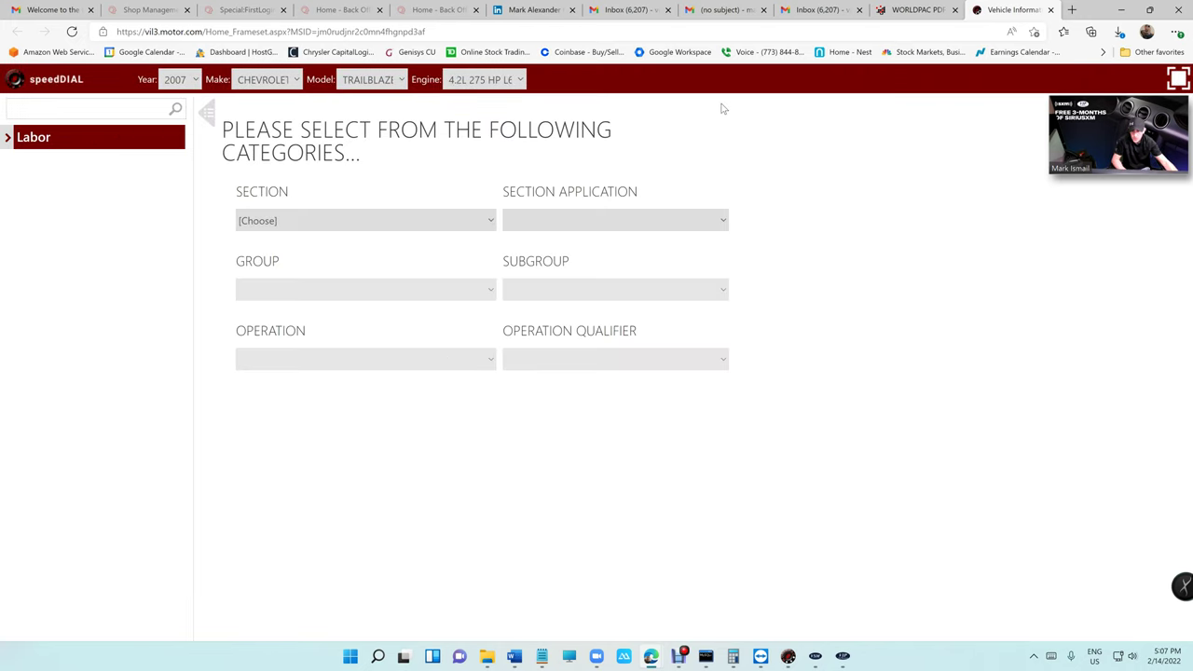
click(422, 221)
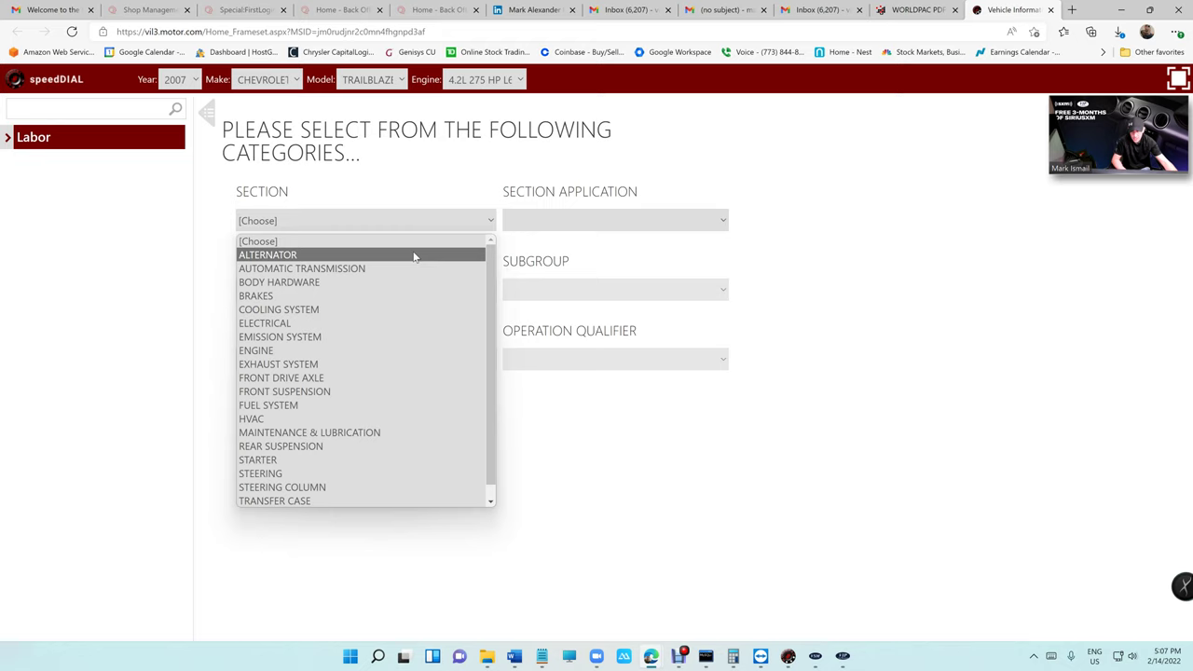
click(414, 255)
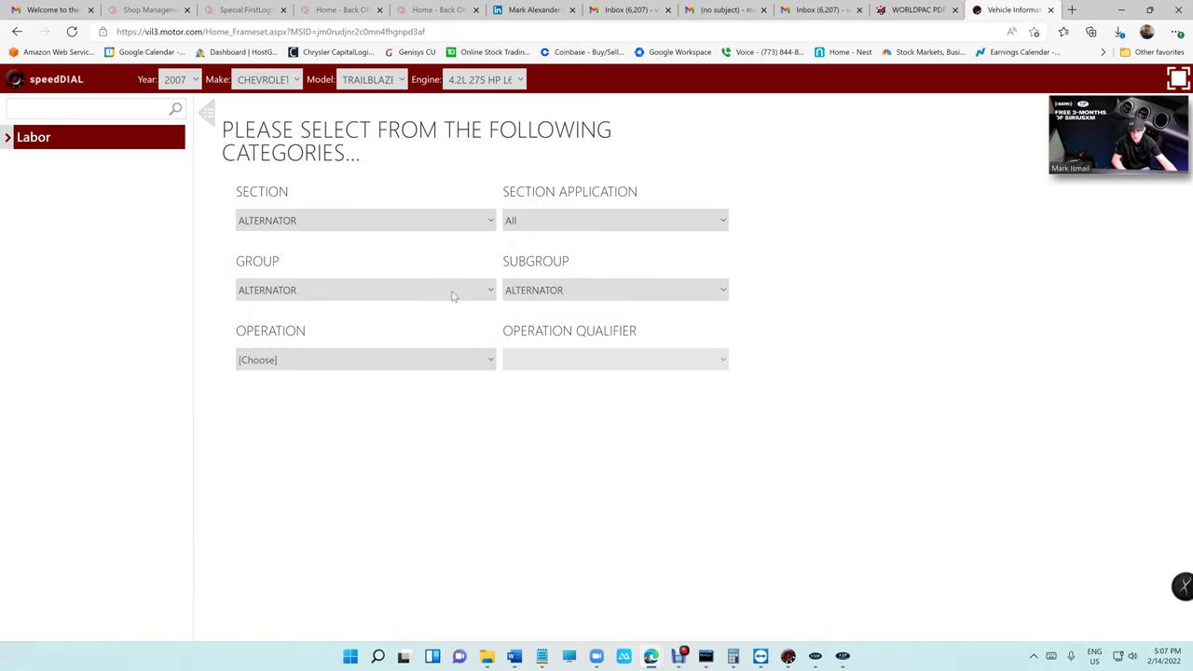
click(392, 363)
click(385, 396)
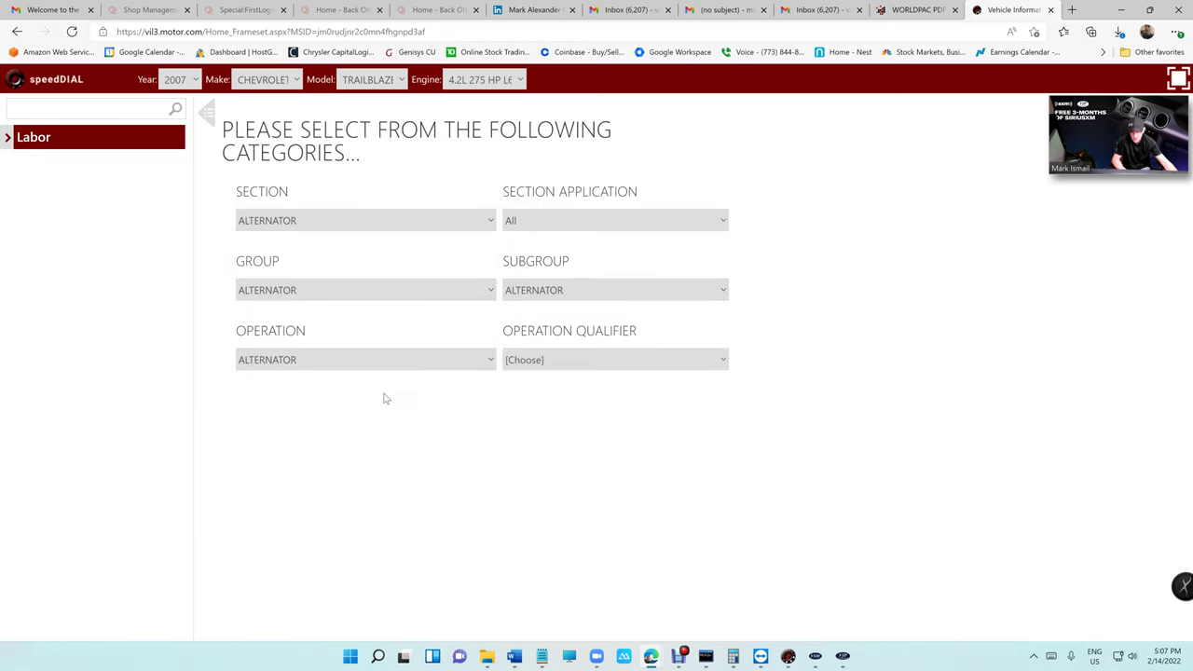
click(591, 363)
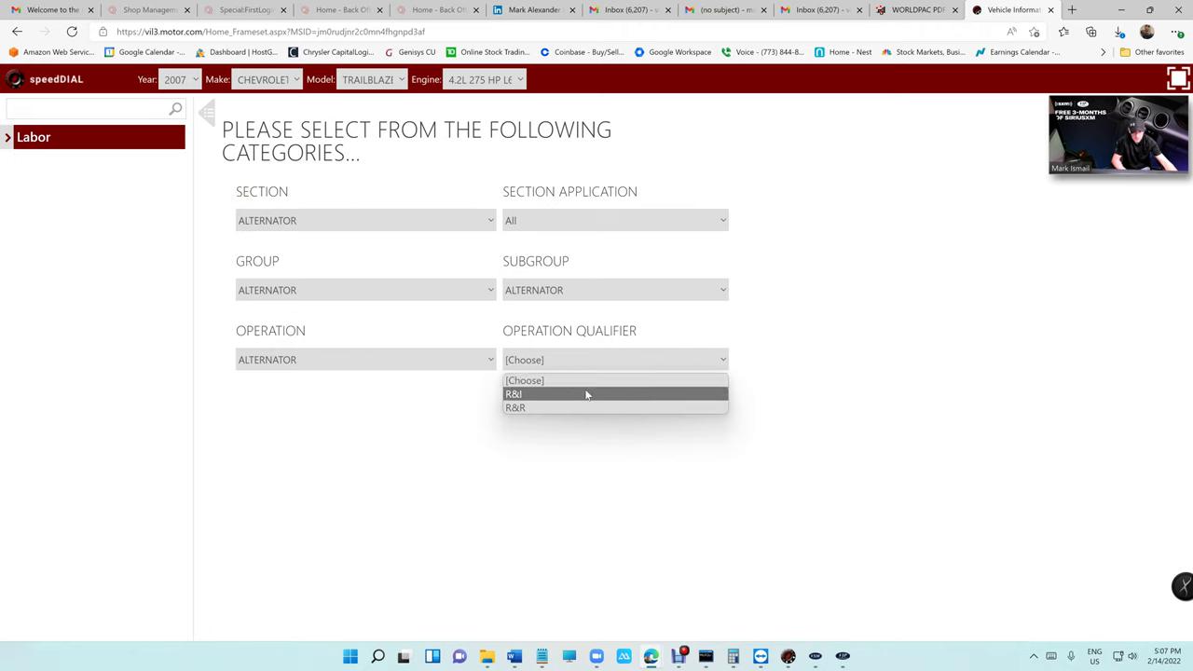
click(585, 395)
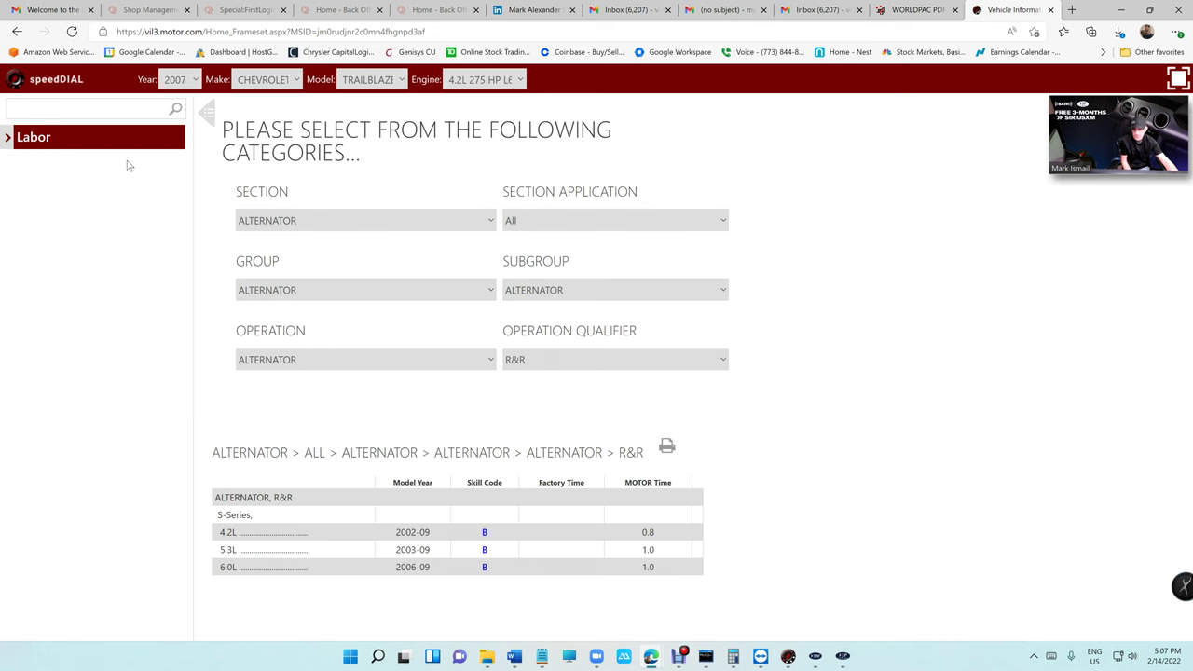
- From the speedDIAL catalog, display and review the vehicle's normal-service maintenance schedule for 100000 miles
click(787, 658)
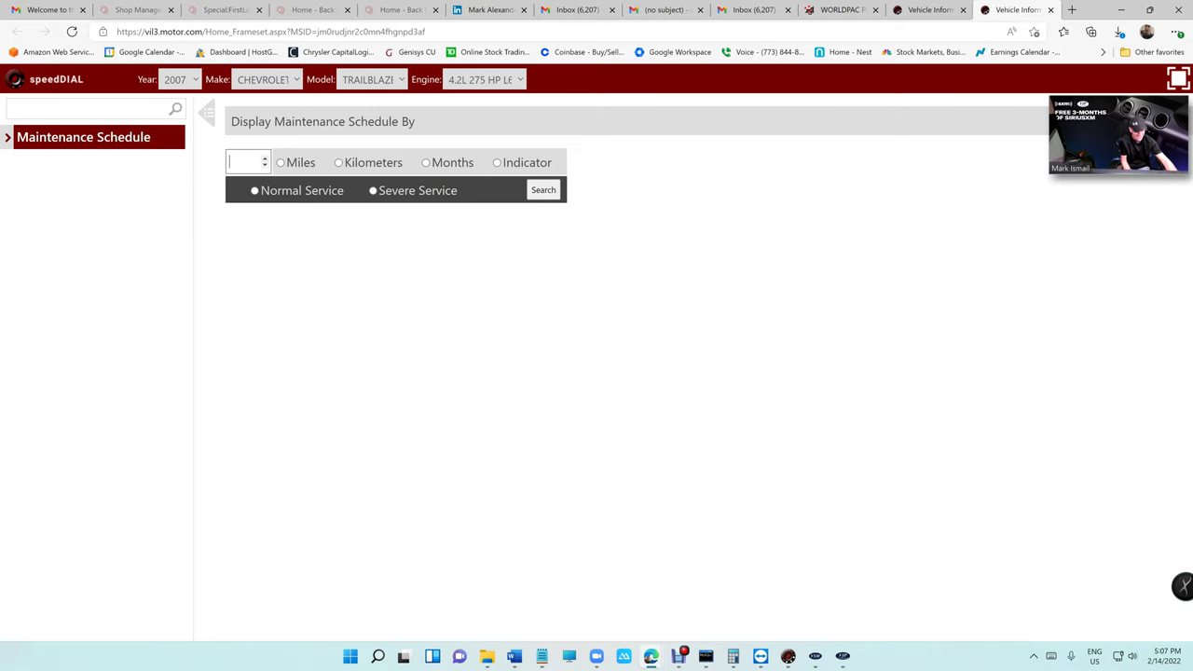
text(000)
text(00)
click(283, 164)
click(543, 190)
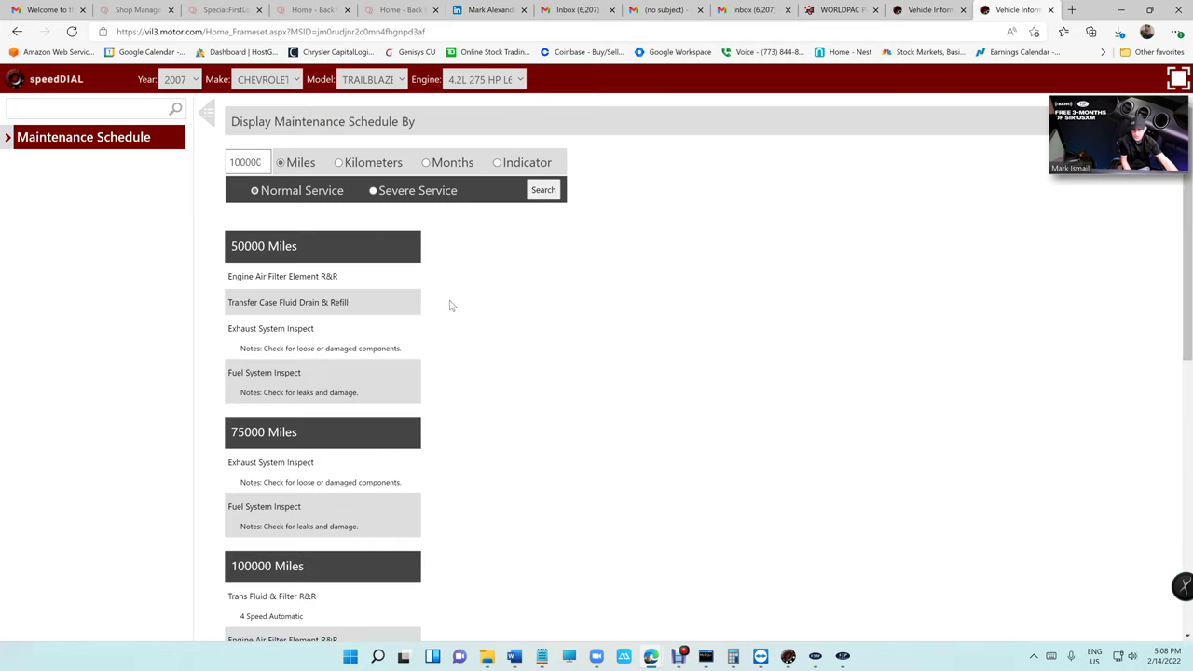
scroll(450, 305, down, 5)
scroll(450, 306, down, 1)
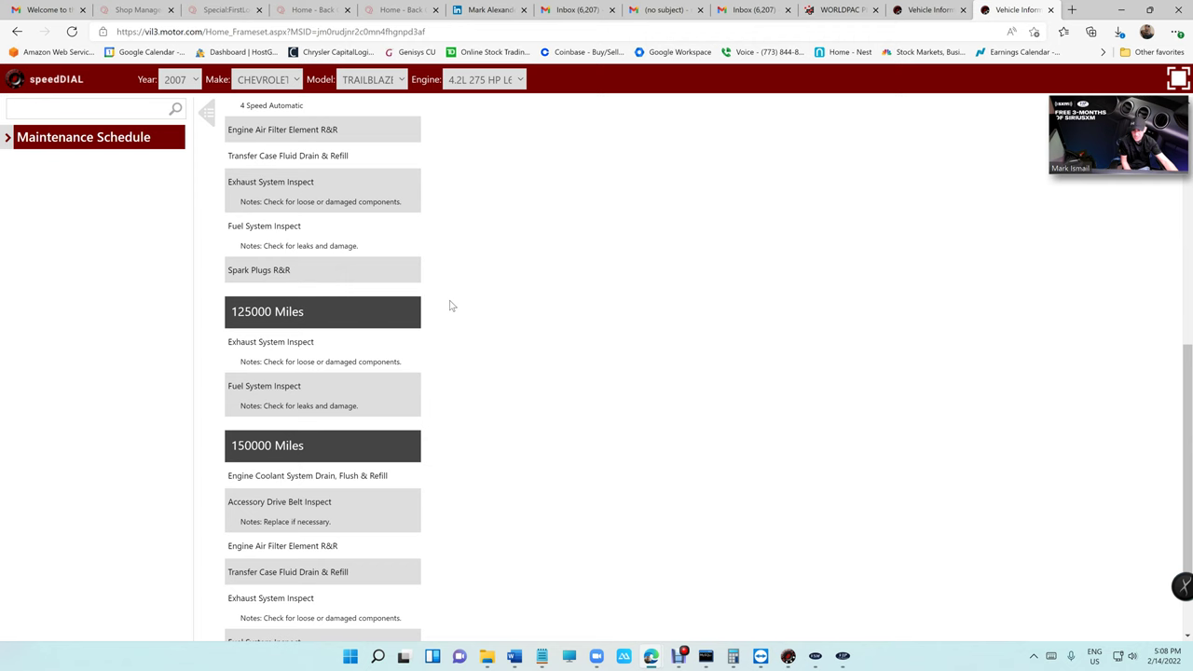
scroll(456, 327, up, 6)
scroll(475, 349, up, 1)
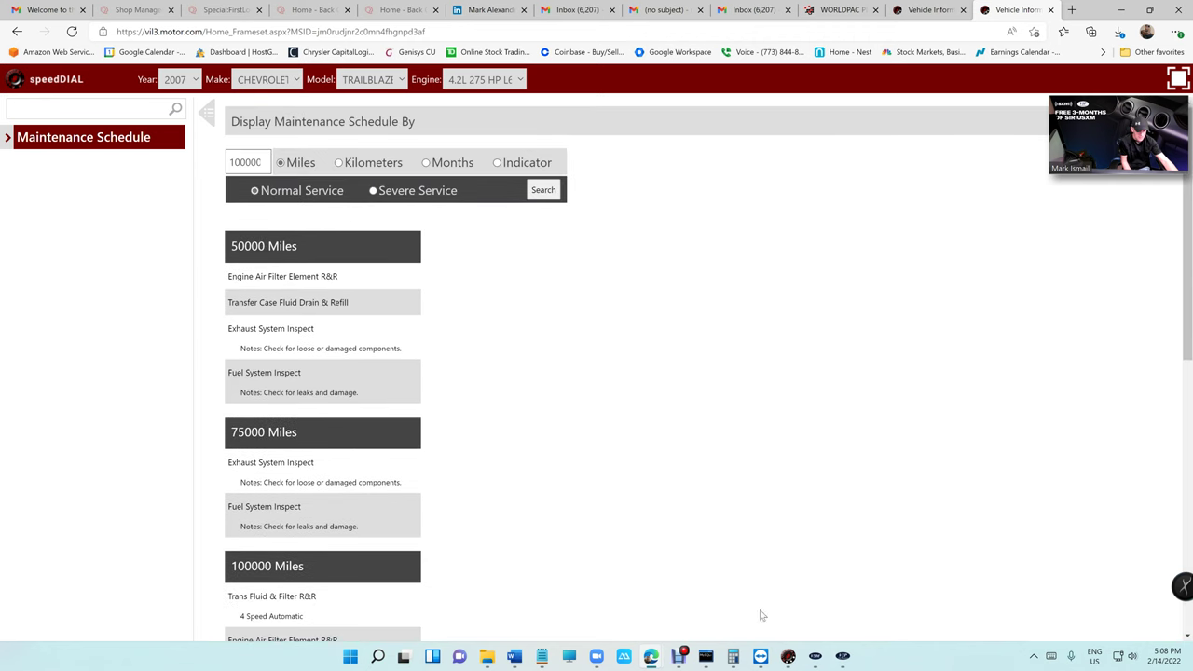
- From the speedDIAL catalog, open the vehicle's diagnostic trouble codes and list those for the ABS system
click(787, 657)
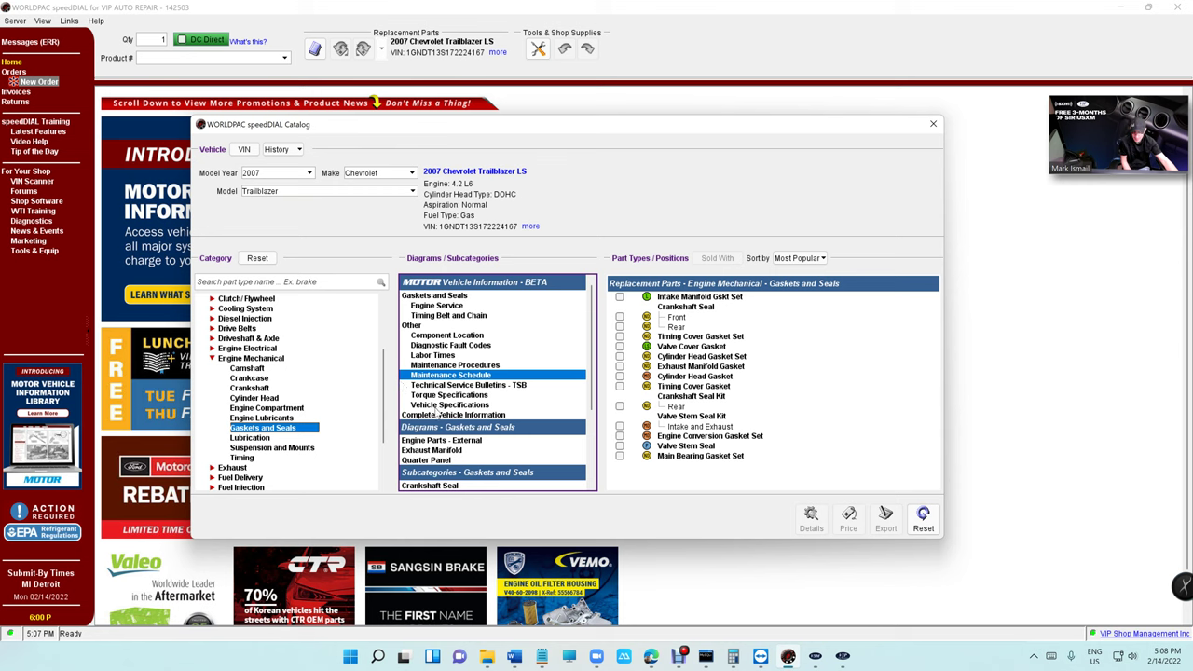
click(442, 345)
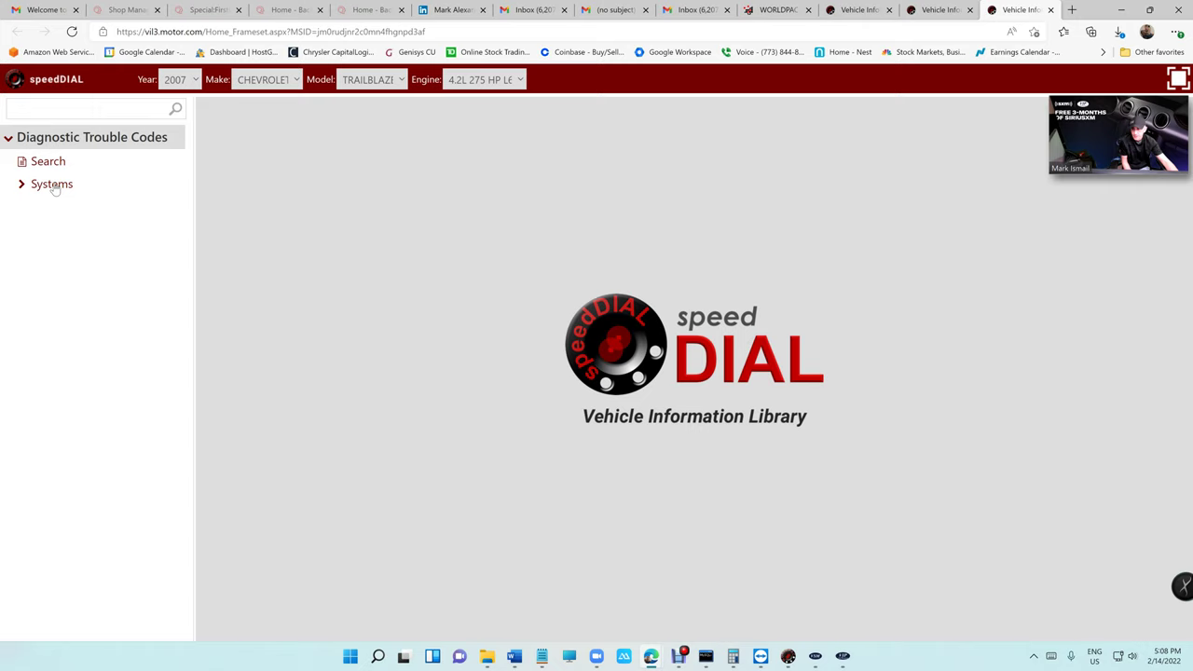
click(52, 184)
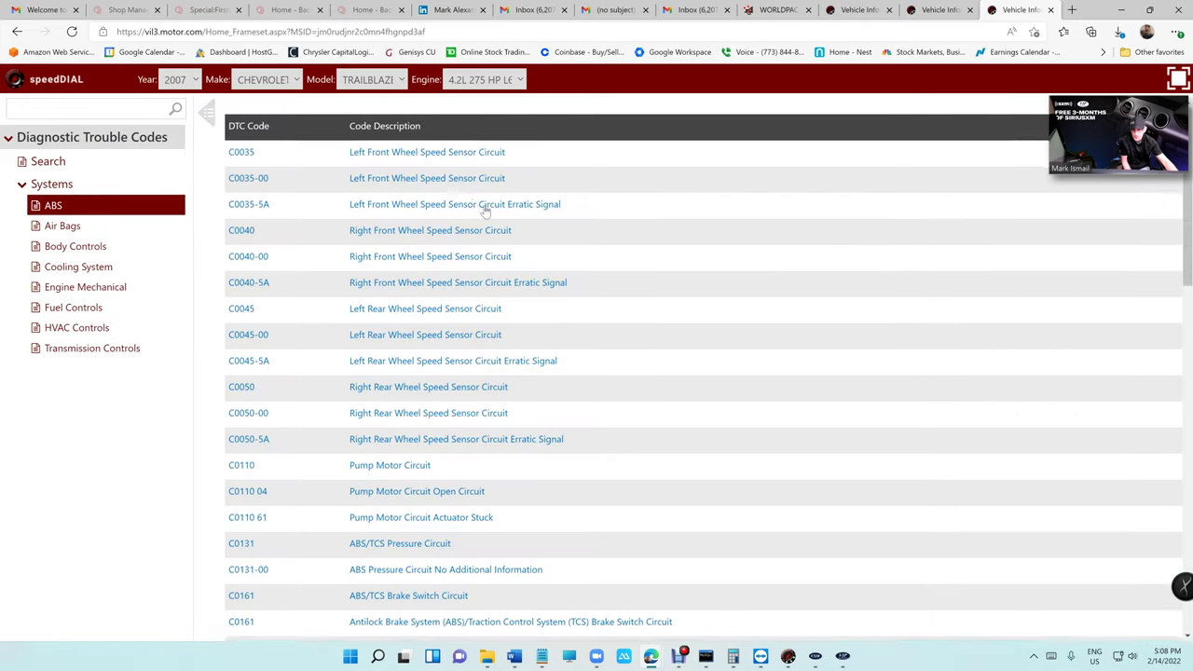
- Review the ABS trouble codes and list the codes for the Fuel Controls, HVAC Controls and Transmission Controls systems
scroll(485, 210, down, 10)
scroll(506, 213, up, 10)
click(149, 303)
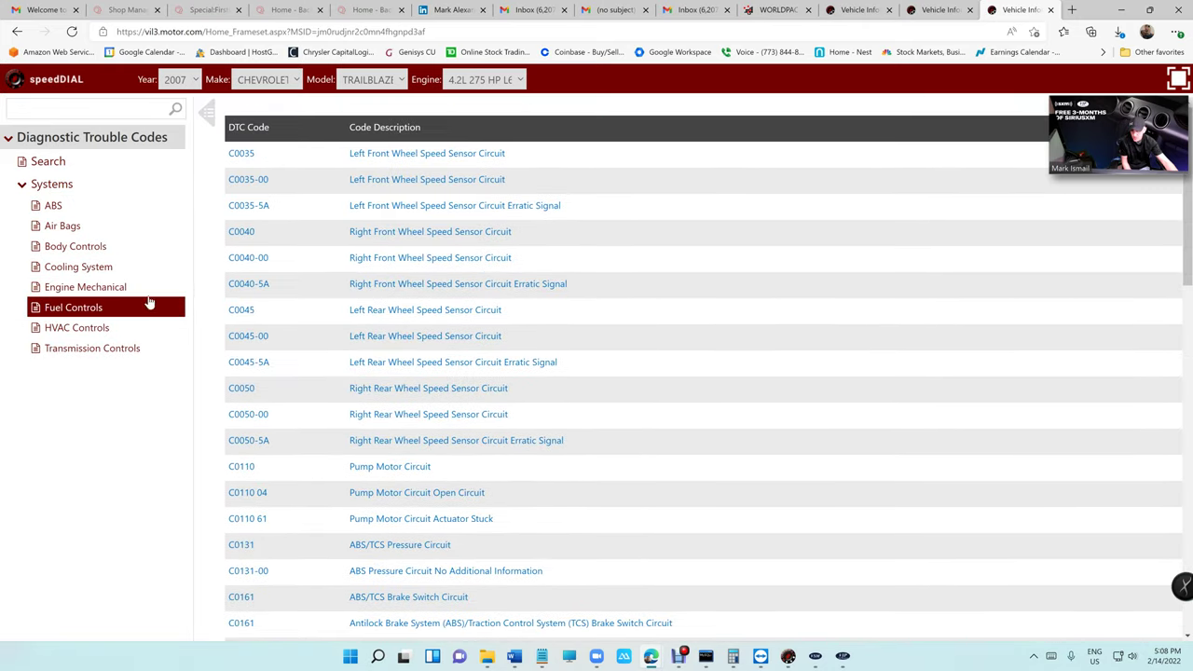
scroll(380, 295, down, 20)
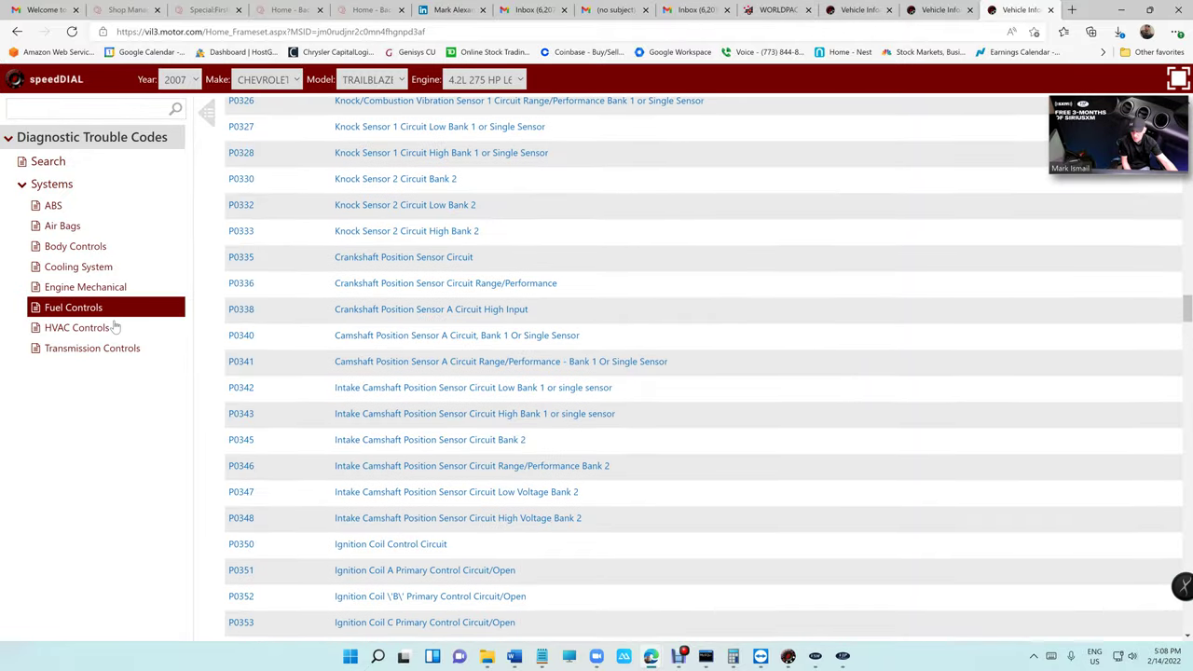
click(116, 327)
click(125, 353)
- Close the speedDIAL catalog and switch back to the new estimate in VIP Shop Management
click(1121, 10)
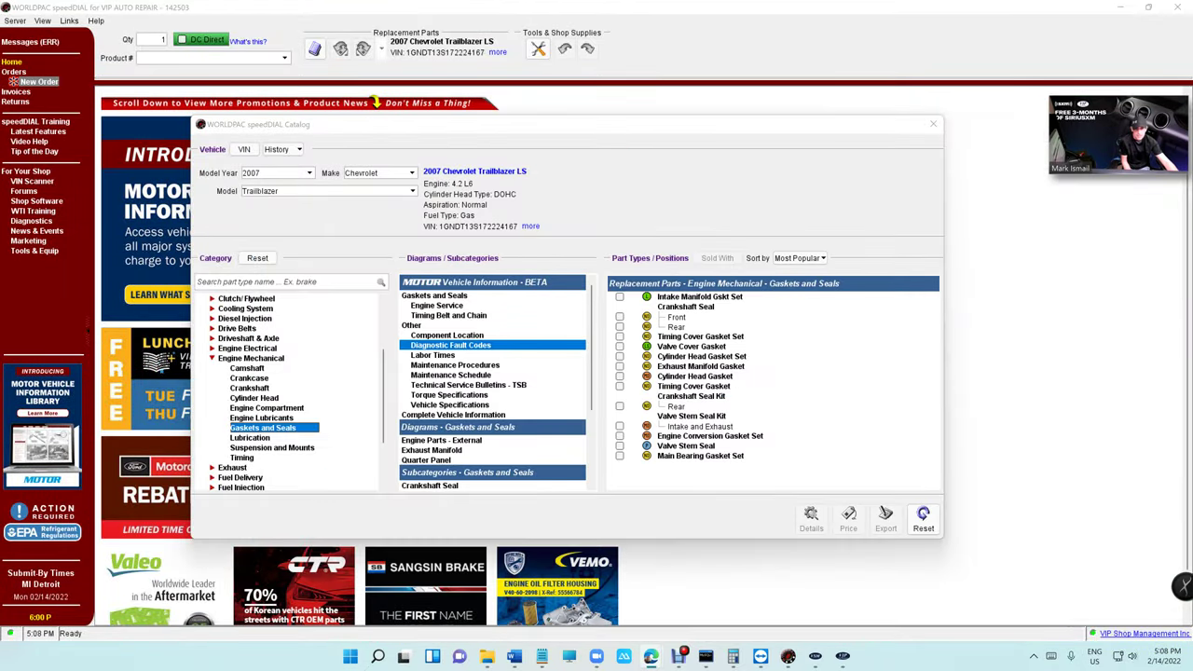
click(932, 124)
click(1121, 7)
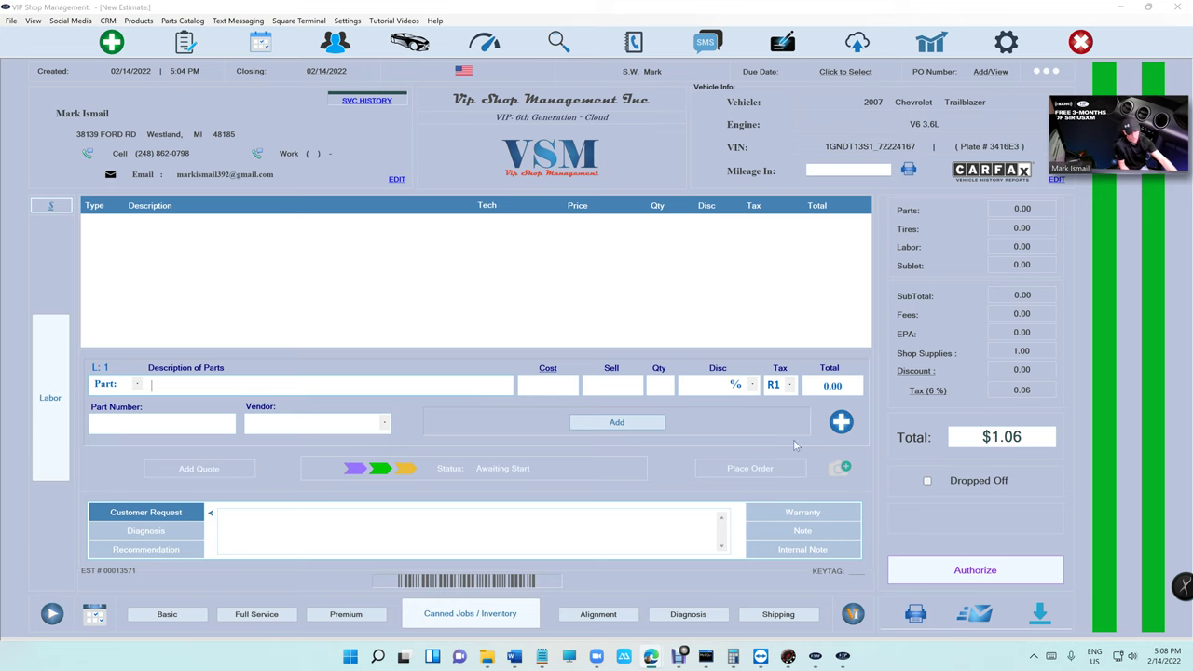
- Open the A And Jay vendor catalog through Nexpart from the estimate and search for the vehicle's engine oil pan
click(838, 421)
click(685, 352)
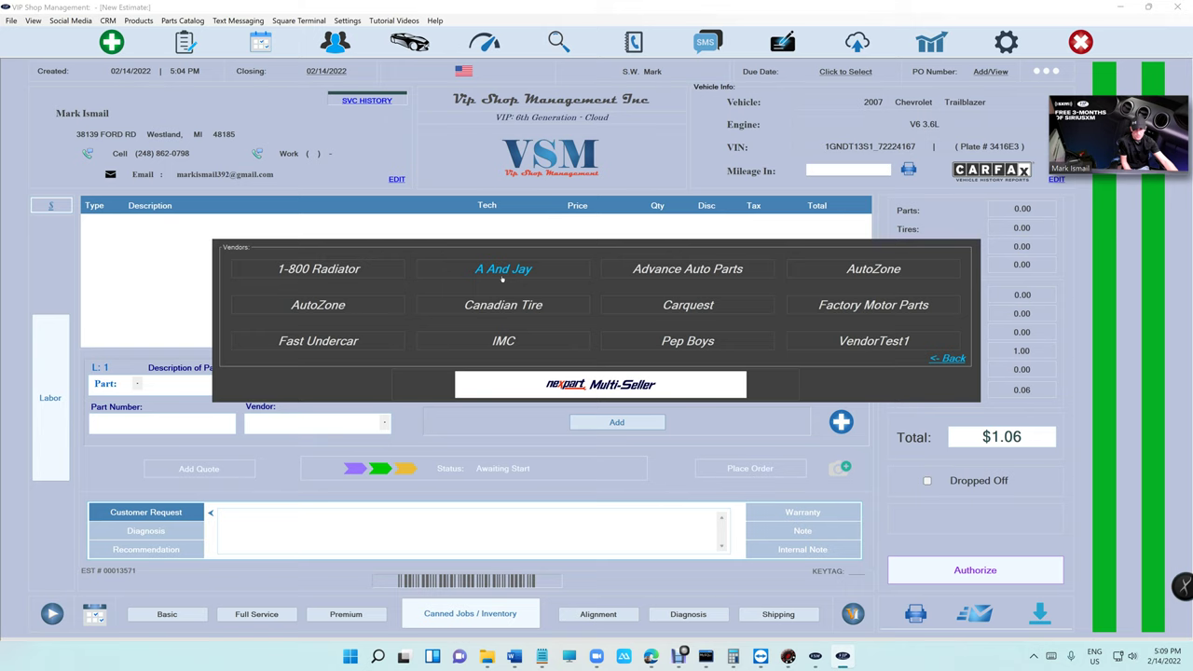
click(504, 269)
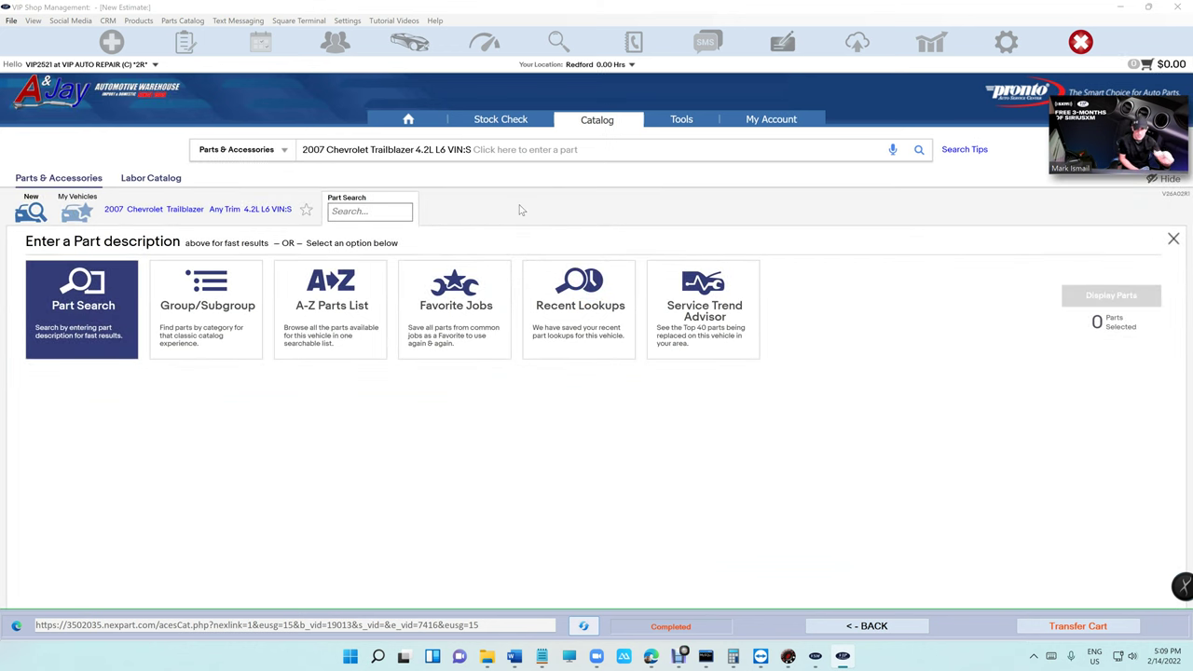
click(521, 150)
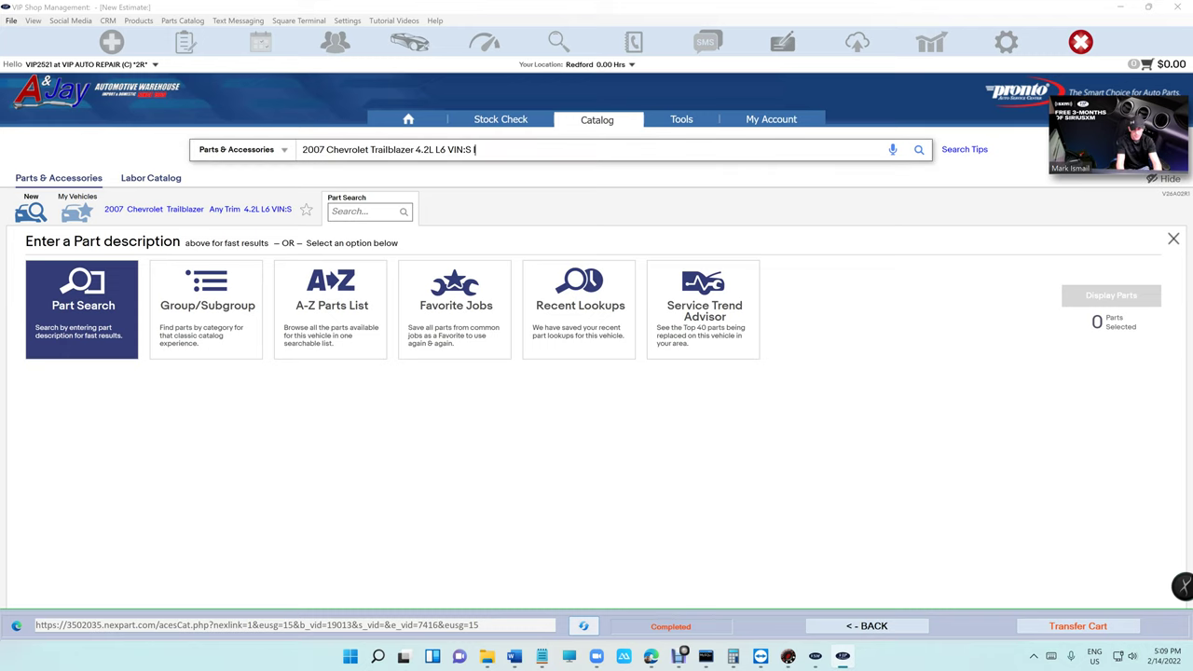
text(oil pa)
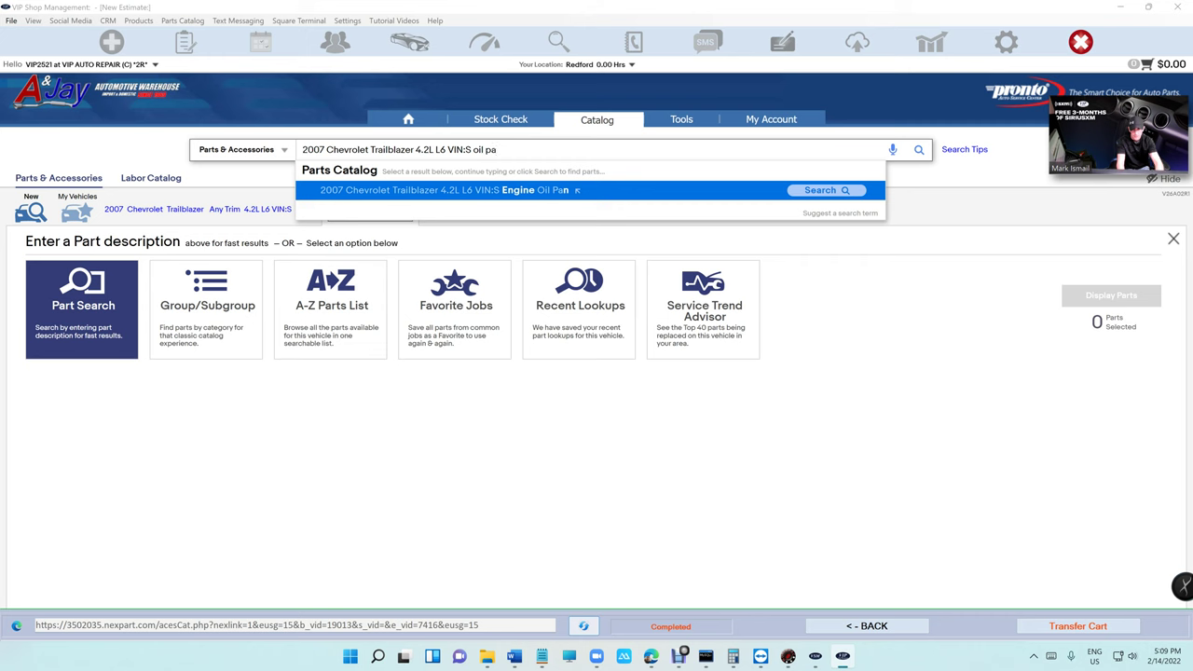
click(541, 192)
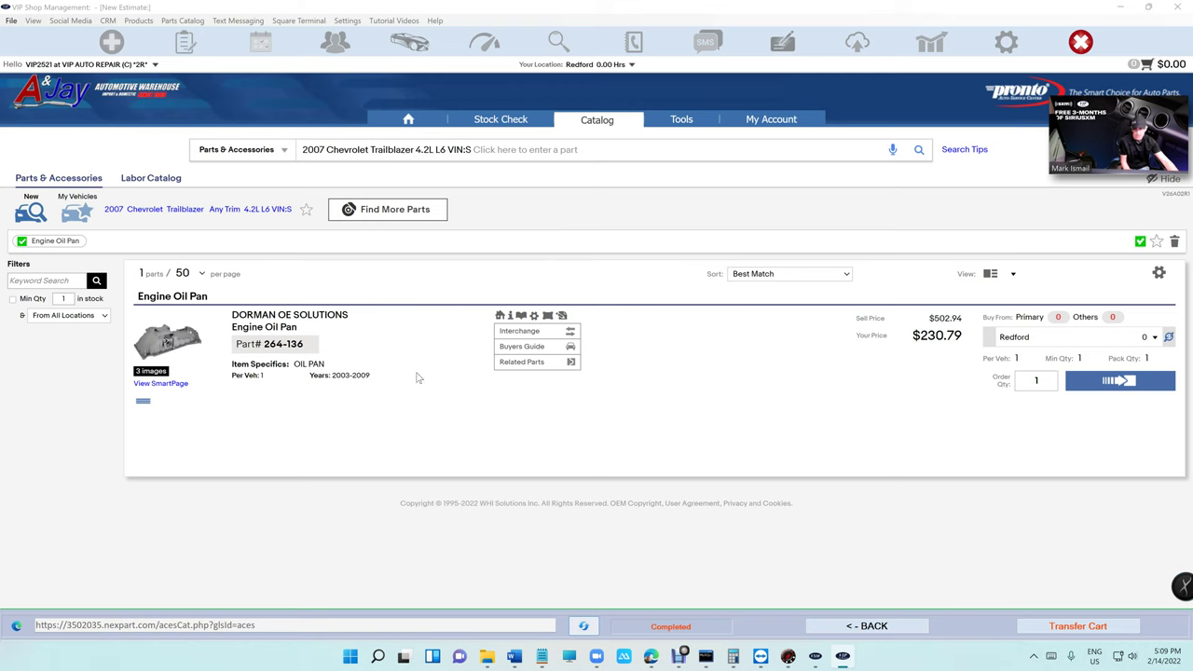
- Try to search the A And Jay catalog for an oil pan gasket and clear the search term
click(479, 149)
text(oi)
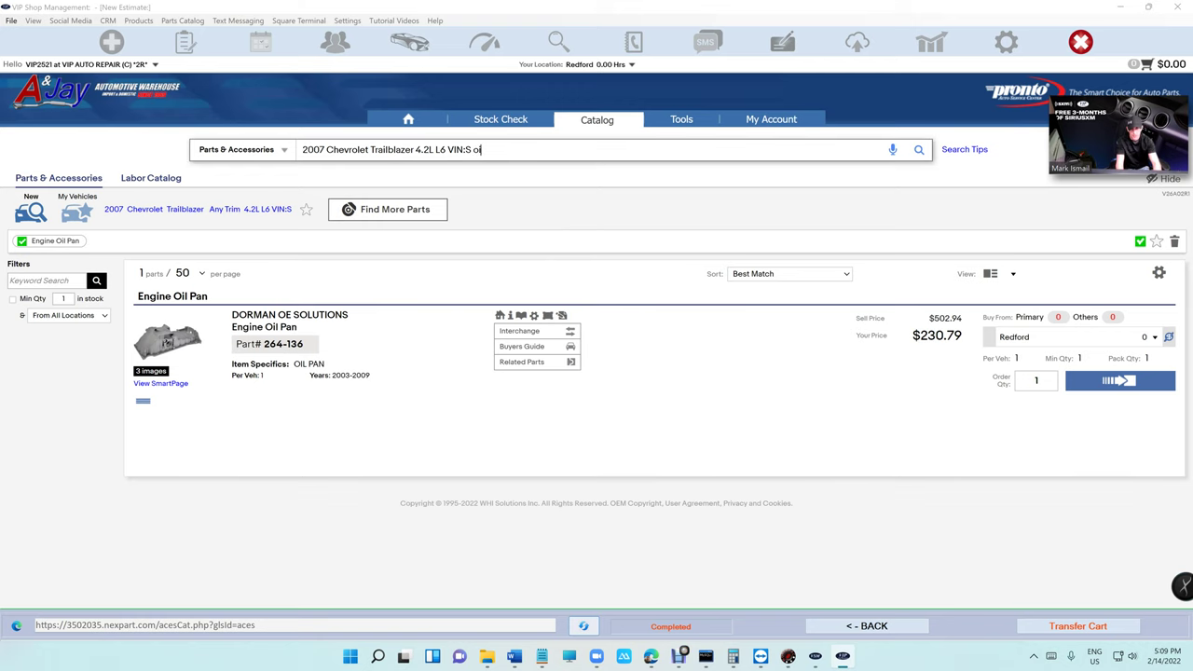
text(l pan gask)
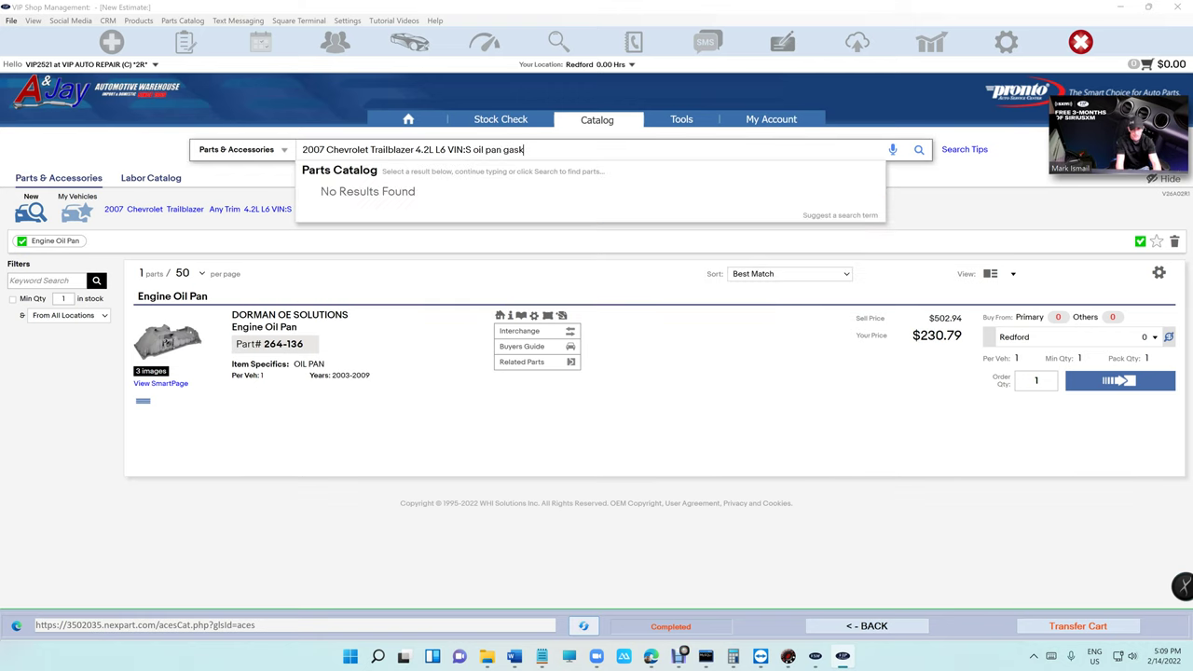
key(BackSpace)
key(BackSpace)
key(BackSpace)
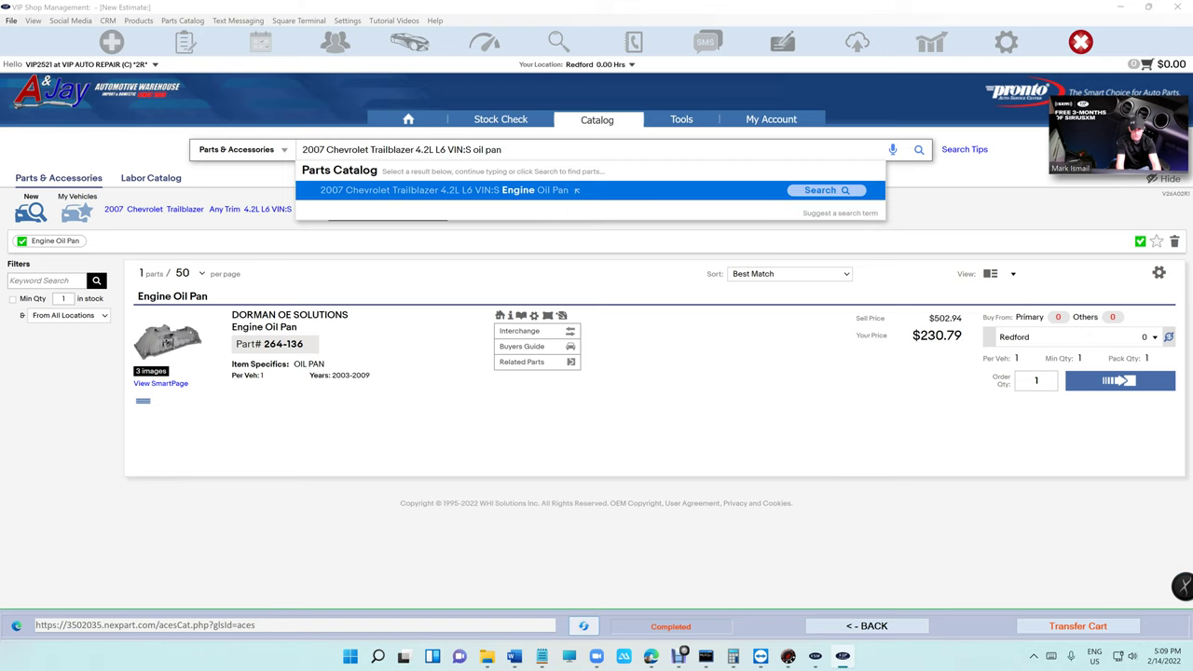
key(BackSpace)
key(BackSpace)
key(BackSpace)
key(BackSpace)
key(BackSpace)
key(BackSpace)
key(BackSpace)
- Search the A And Jay catalog for the vehicle's starter
text(s)
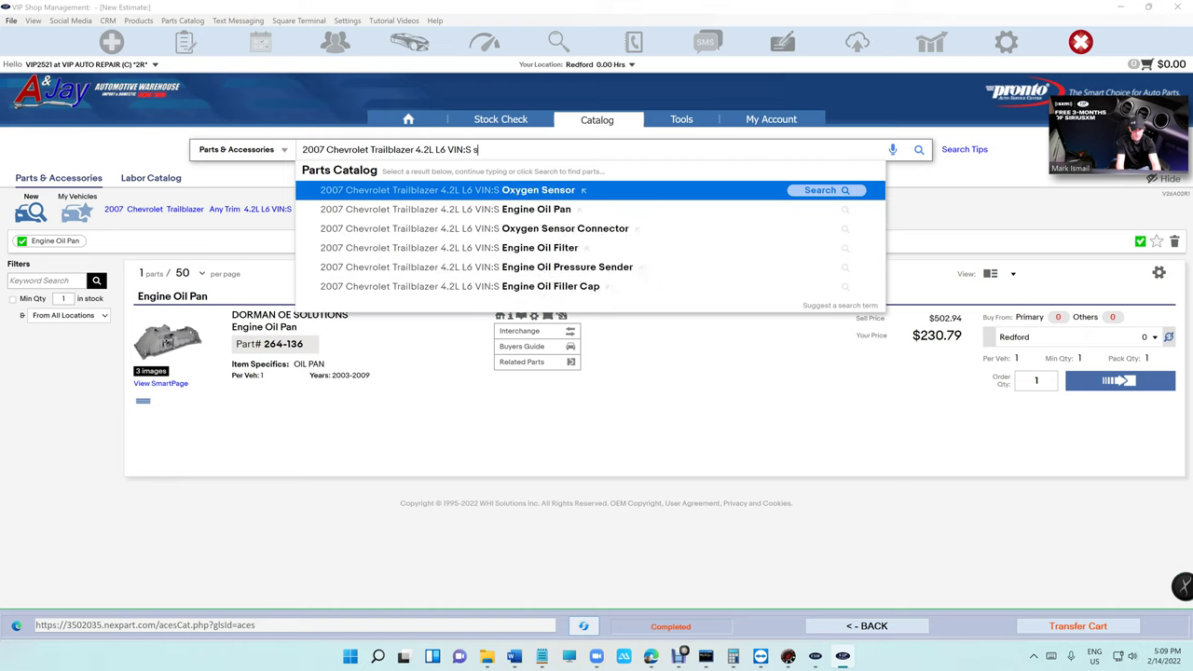
text(tarter)
key(Return)
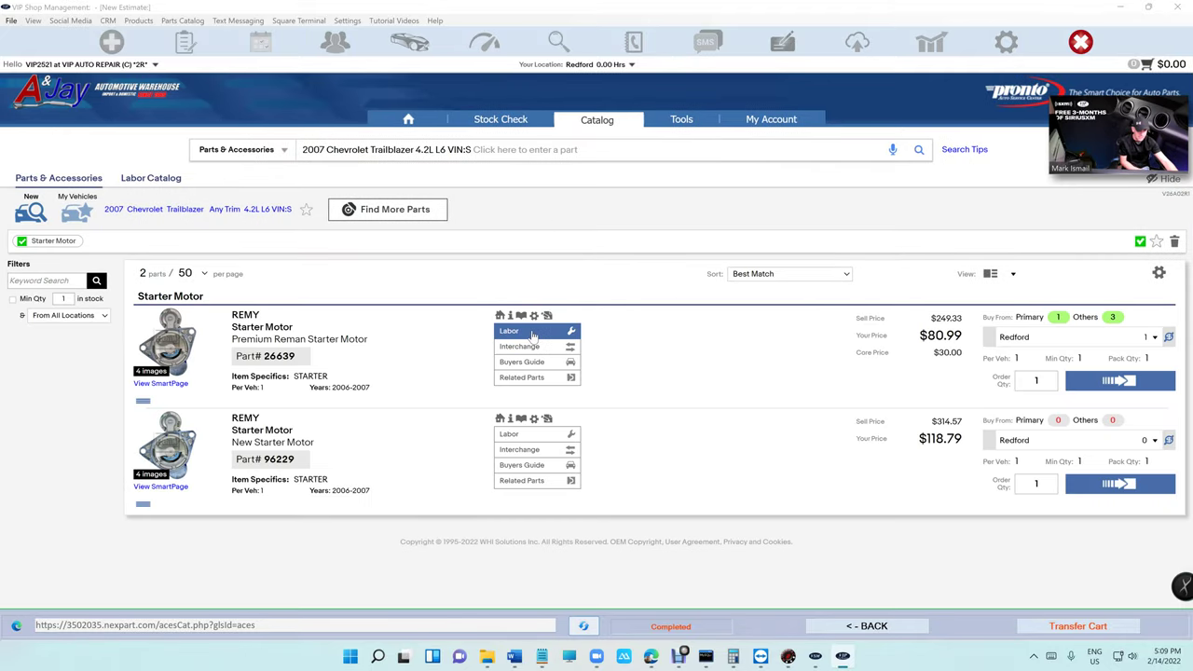
- Add the 1.40-hour starter remove-and-replace labor with skid plate to the cart and transfer it to the estimate
click(533, 333)
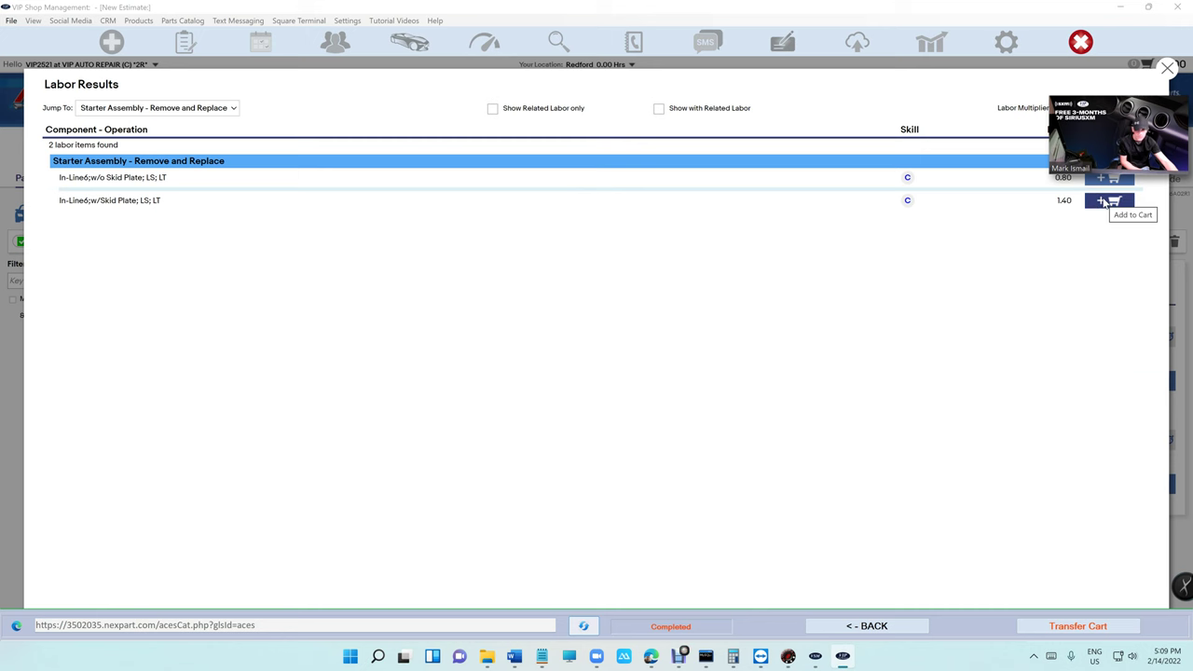
click(1104, 202)
click(1168, 68)
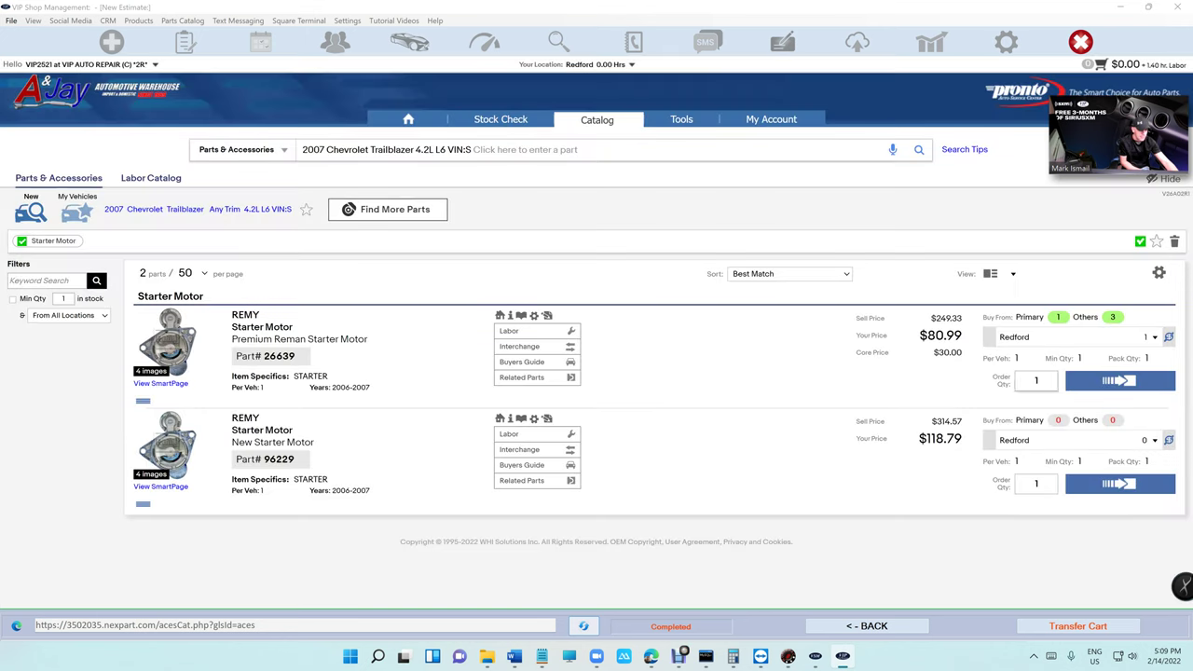
click(1073, 627)
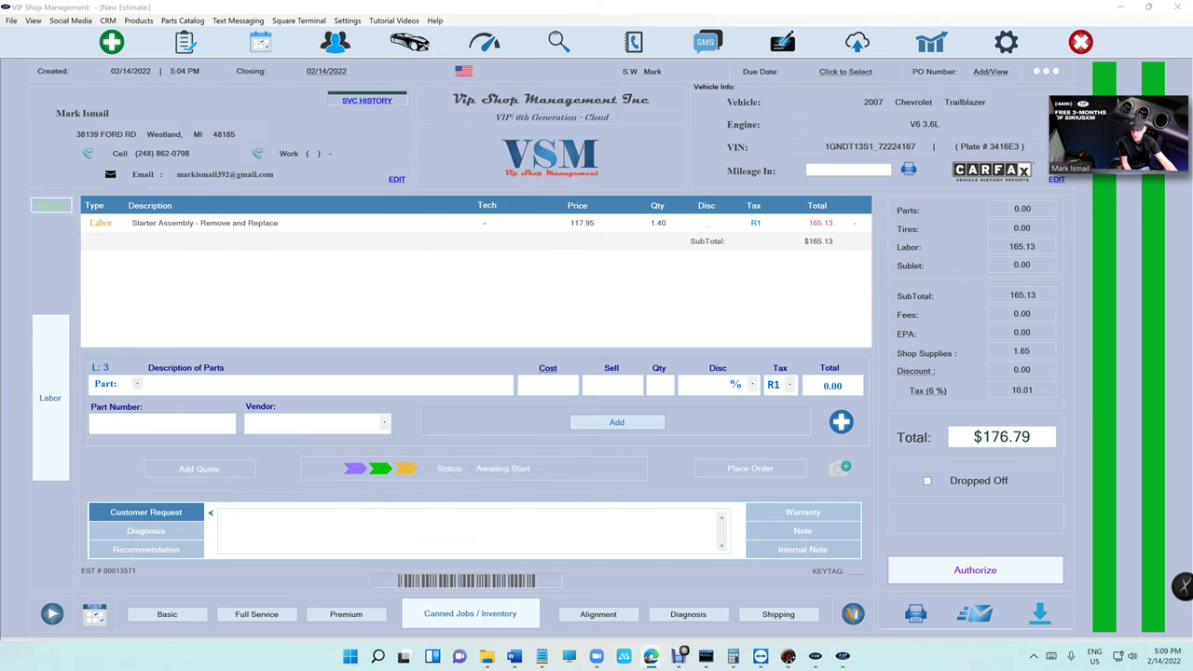
- Open the Fisher Auto Parts catalog from the estimate and launch its Direct-Hit repair information for the vehicle
click(840, 422)
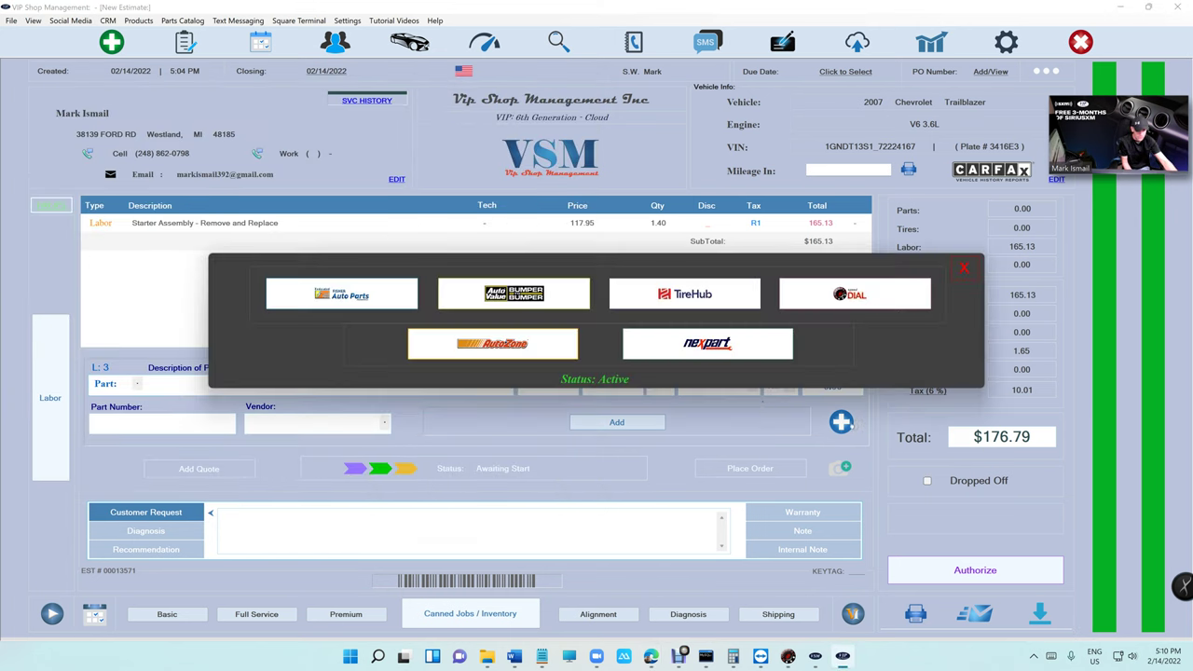
click(337, 300)
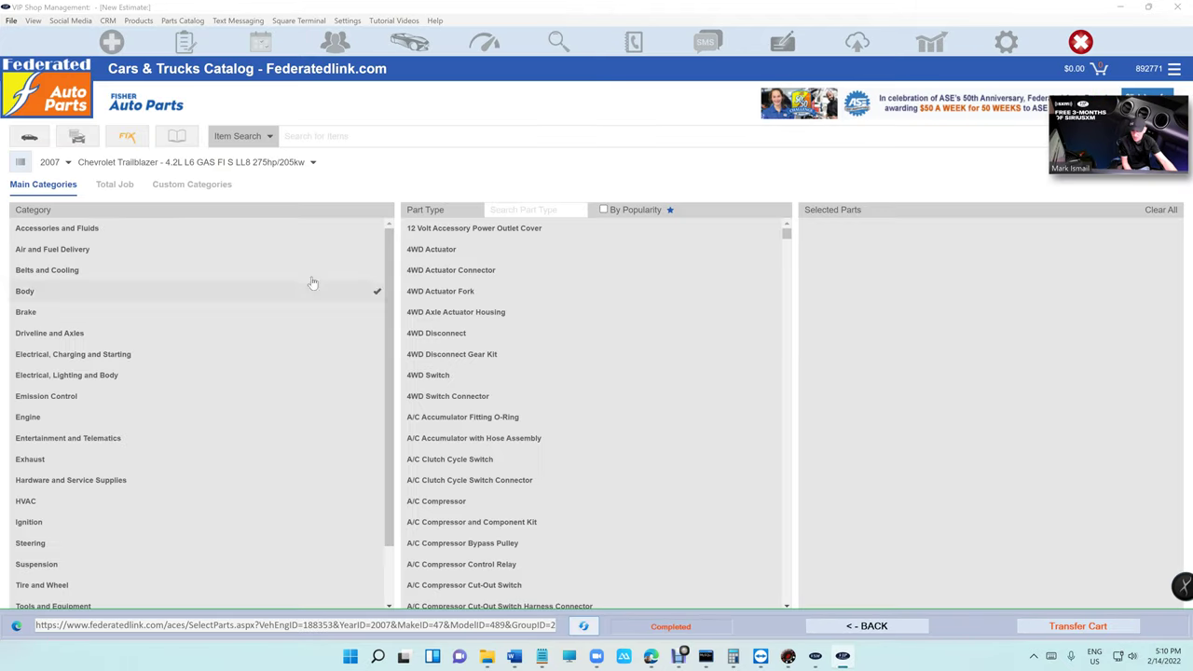
click(125, 139)
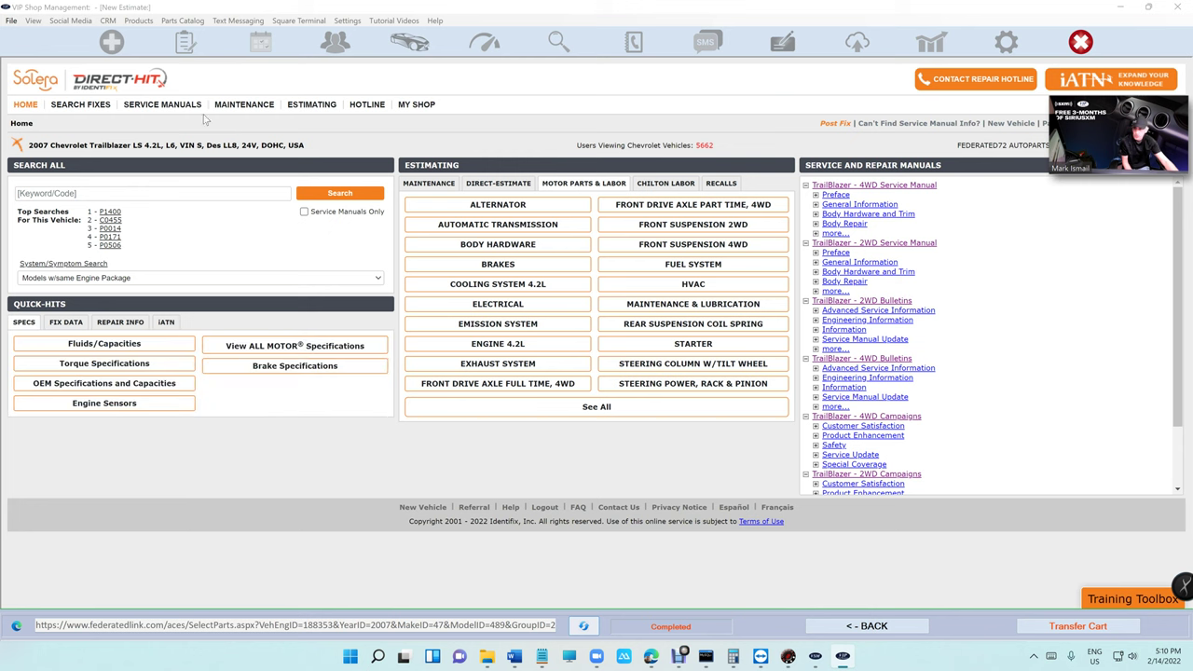
drag(1121, 113, 1099, 270)
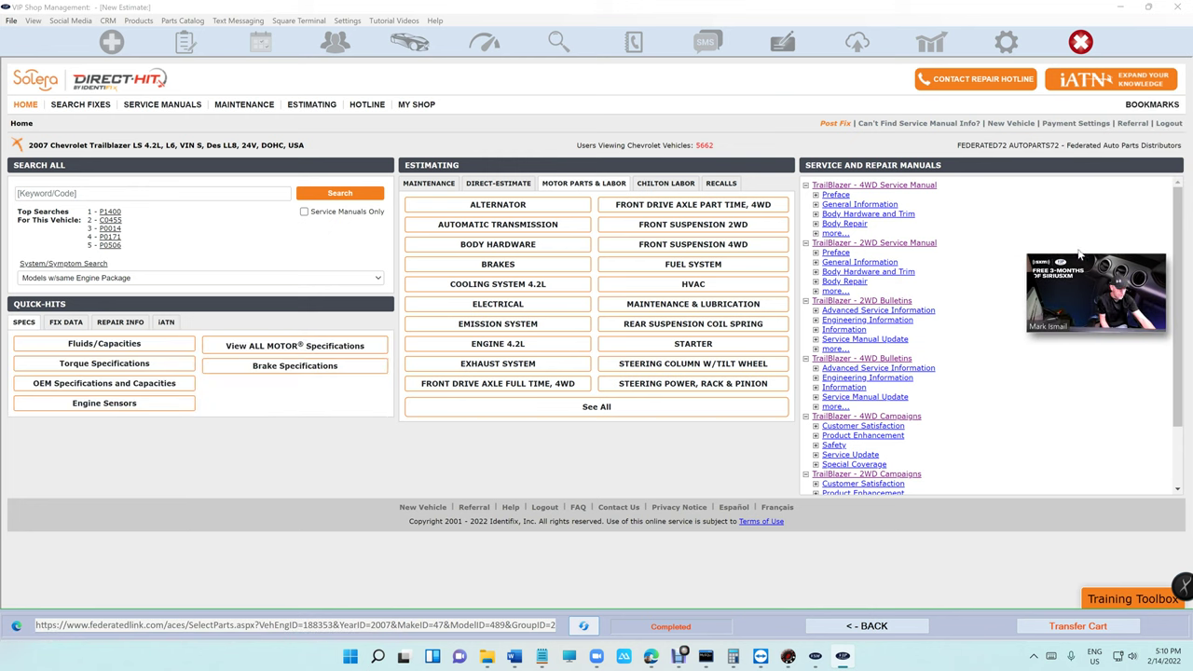
drag(1112, 283, 1113, 123)
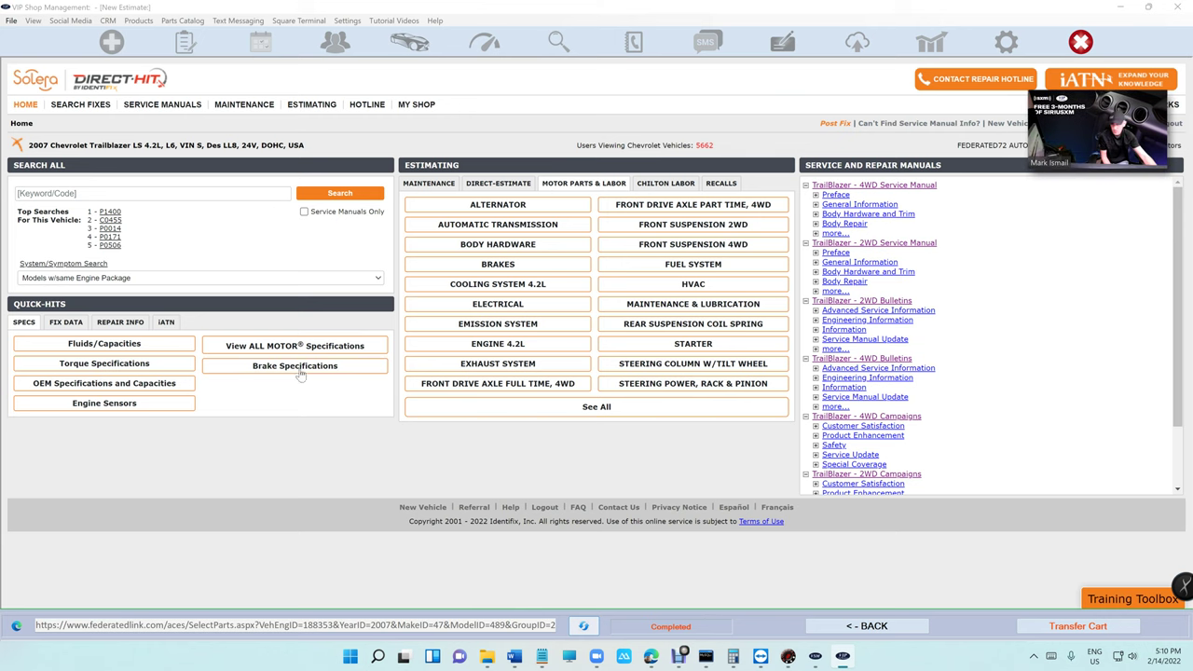
- Open and review the vehicle's Fluids/Capacities specifications in Direct-Hit
click(147, 346)
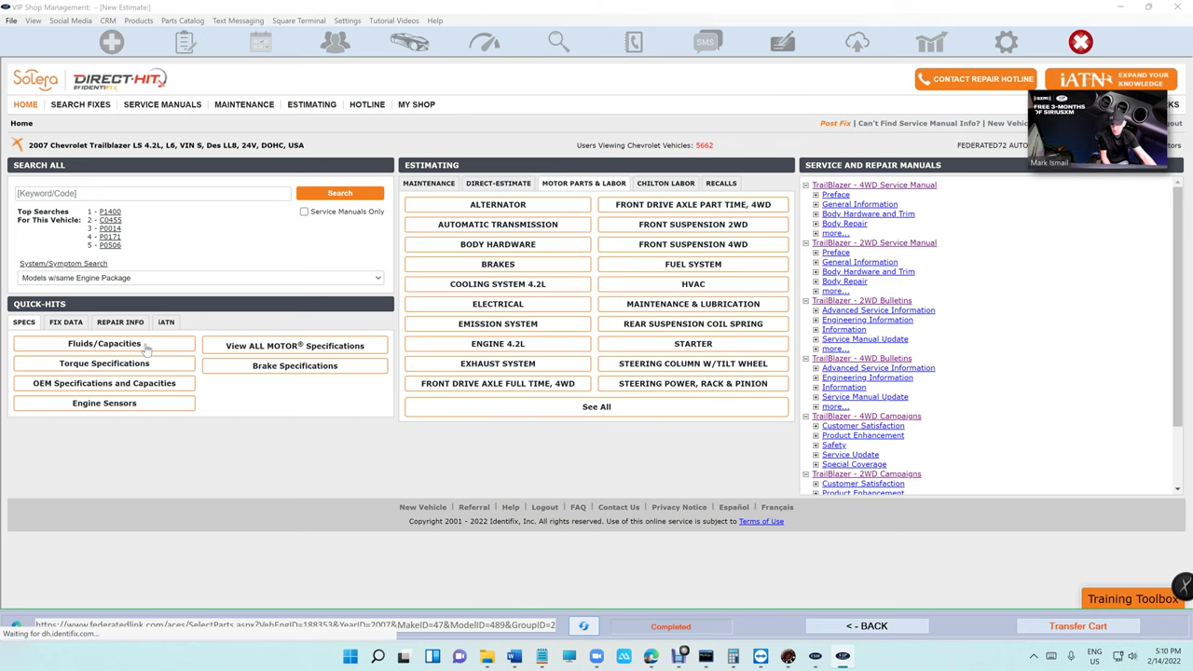
scroll(146, 350, down, 20)
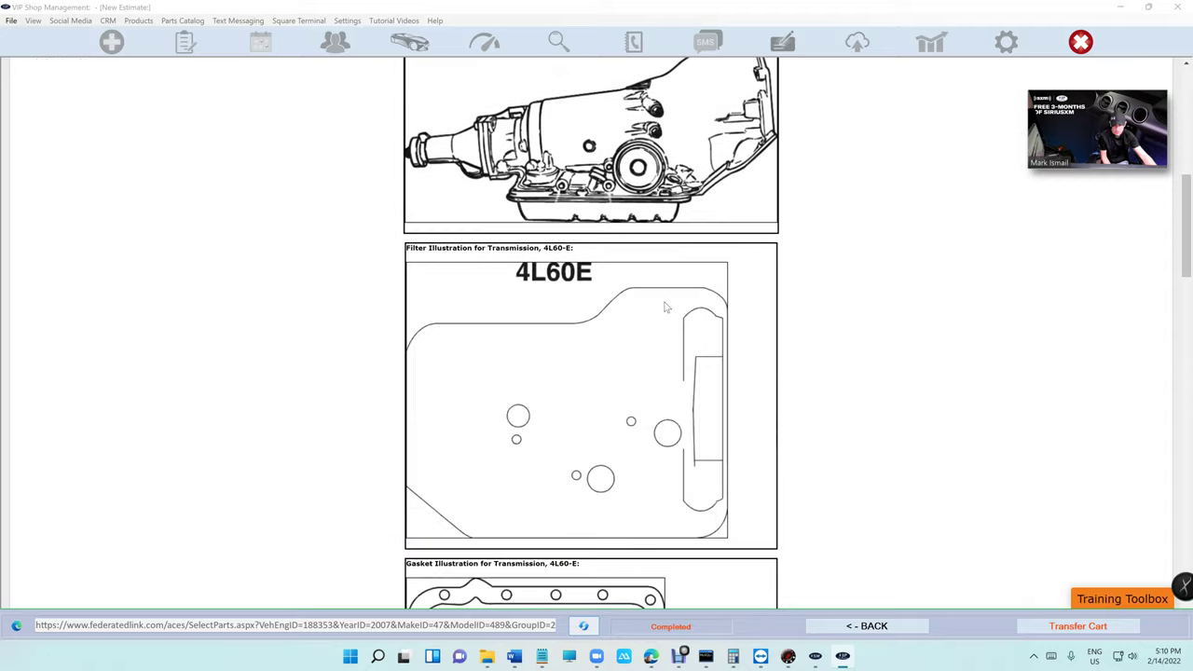
scroll(666, 307, up, 20)
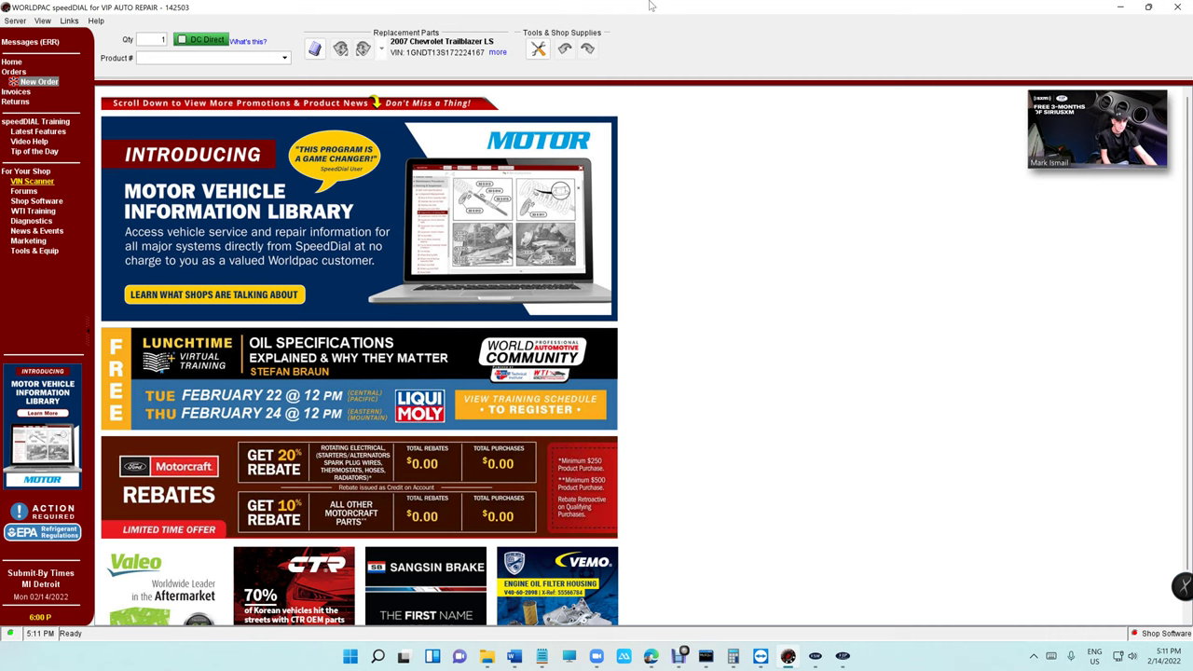
- Move the speedDIAL window out of the way and return from Direct-Hit to the estimate
drag(650, 6, 618, 120)
click(655, 112)
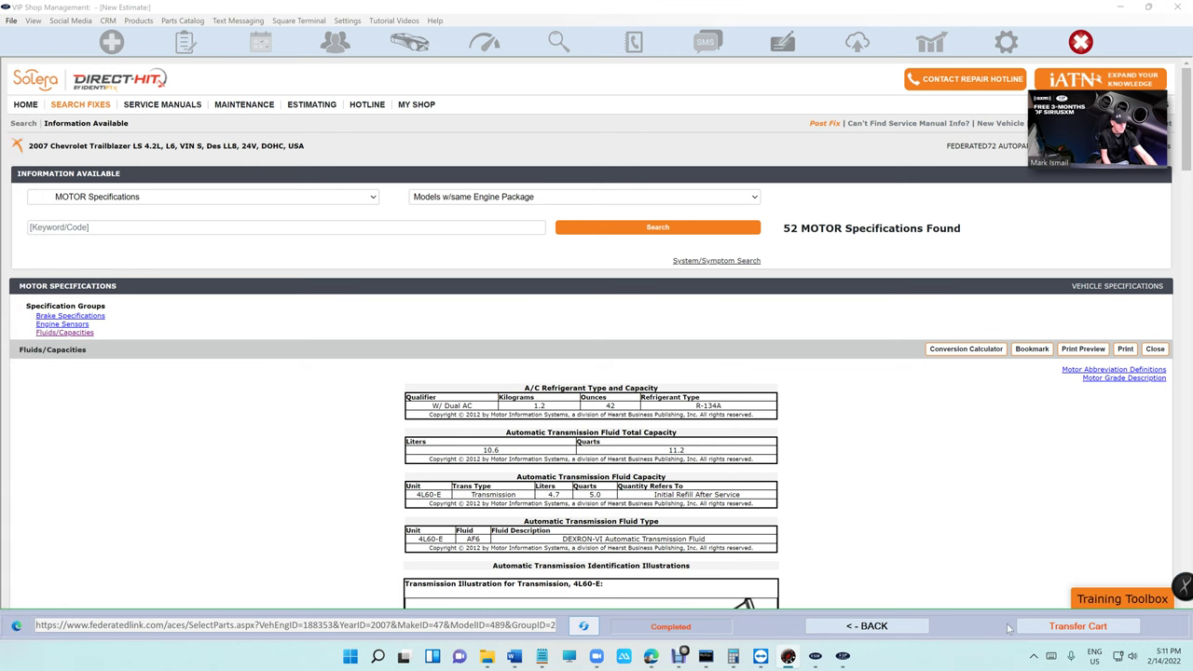
click(908, 626)
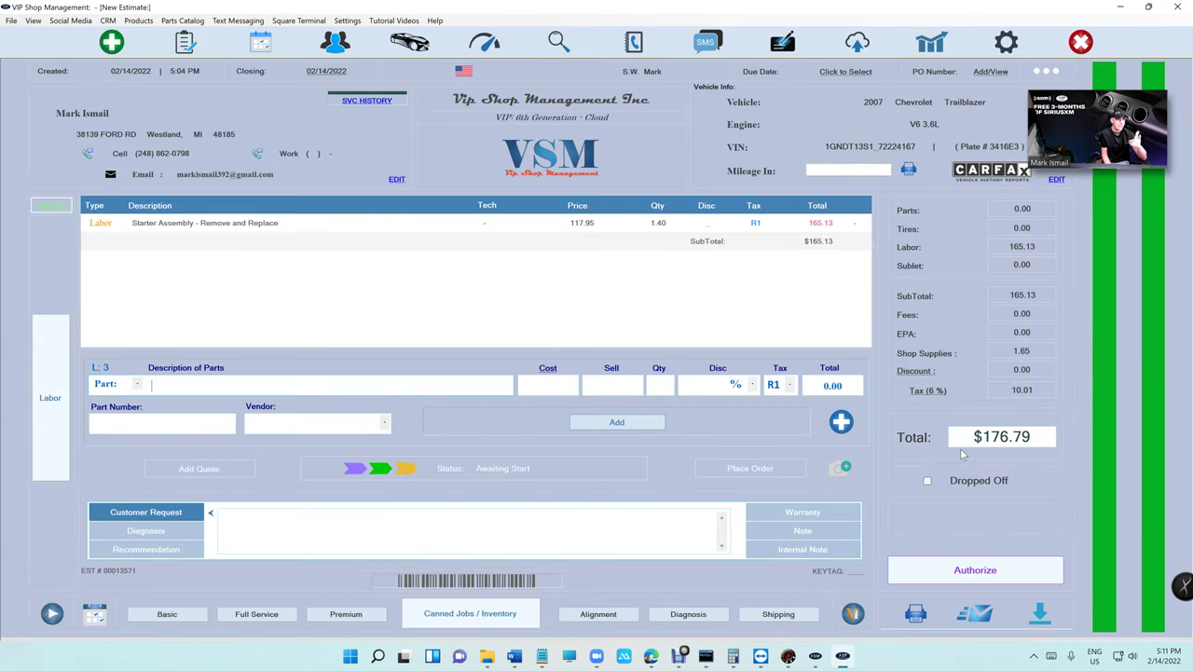